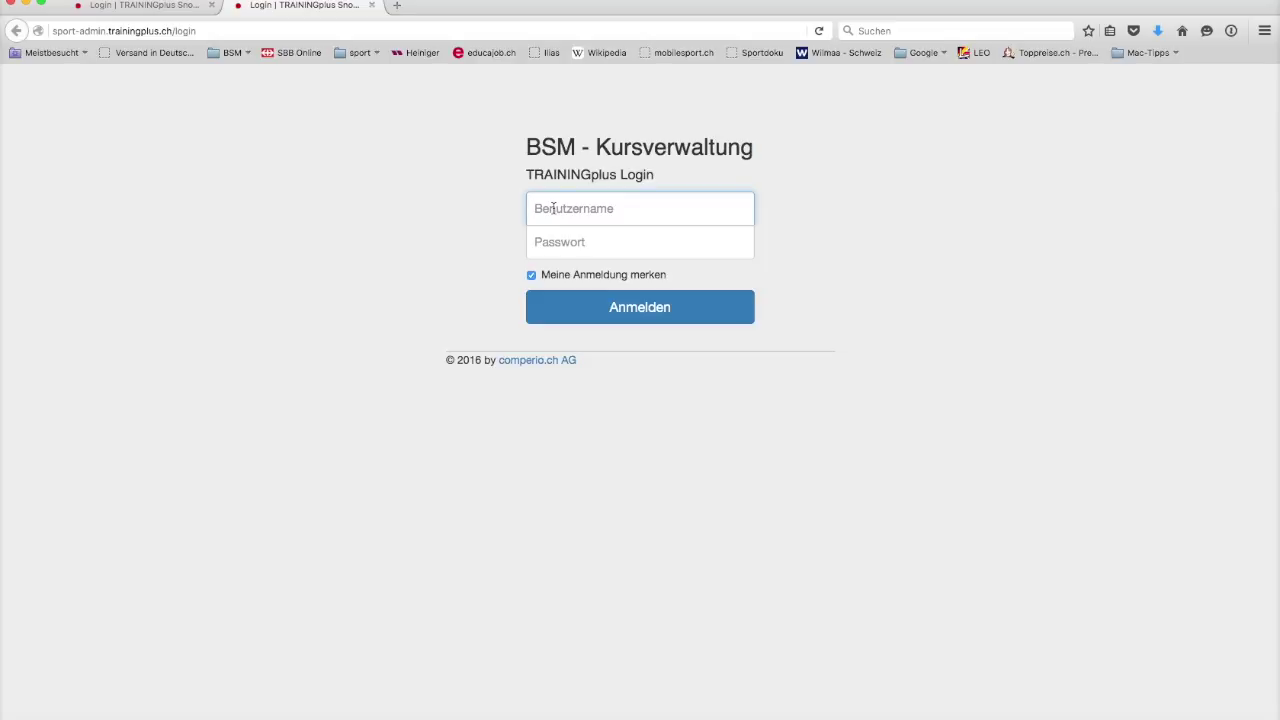
- Copy the username from the access-data e-mail in Mail into the Benutzername field of the browser's login form
key("super+Tab")
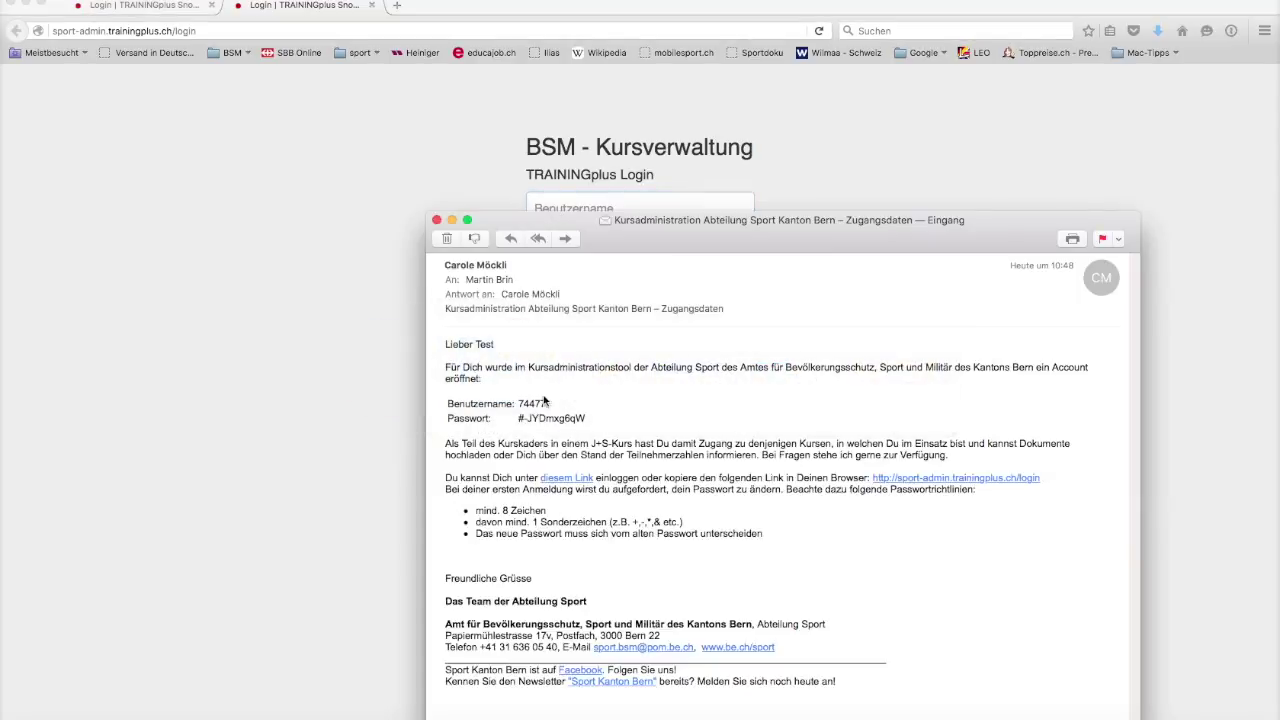
double_click(527, 404)
key("super+c")
left_click(575, 207)
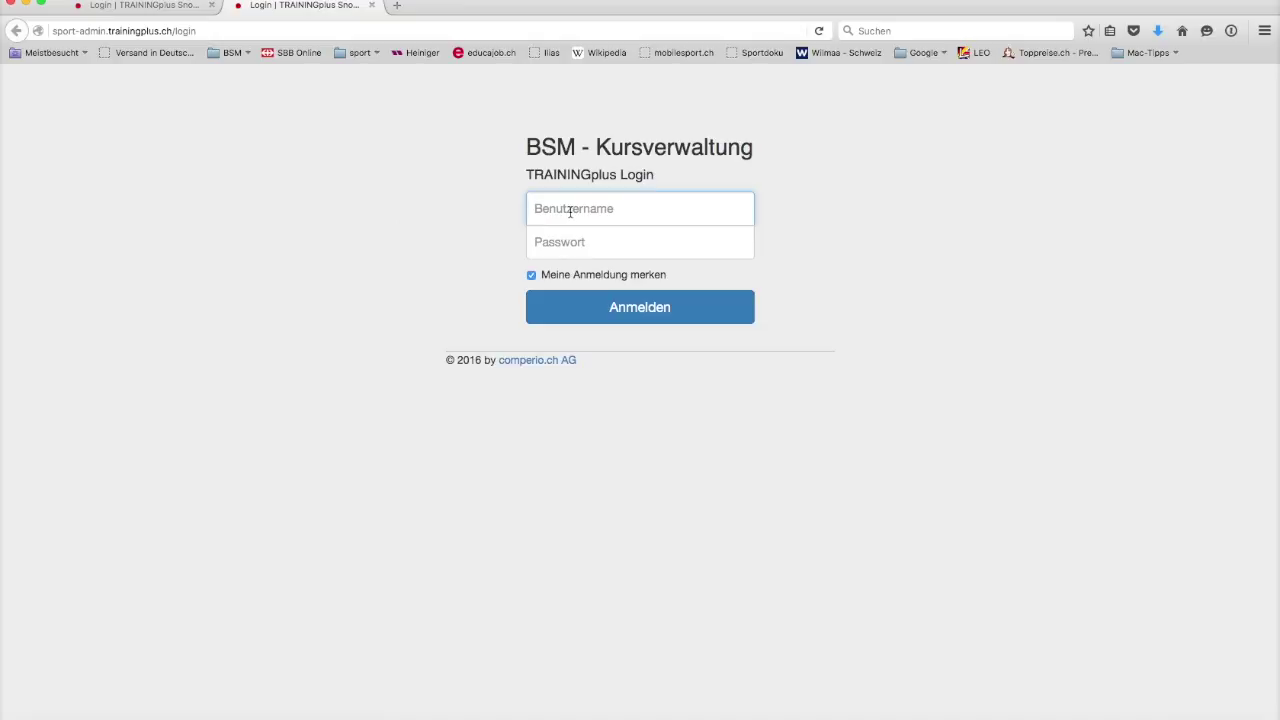
key("super+v")
key("Tab")
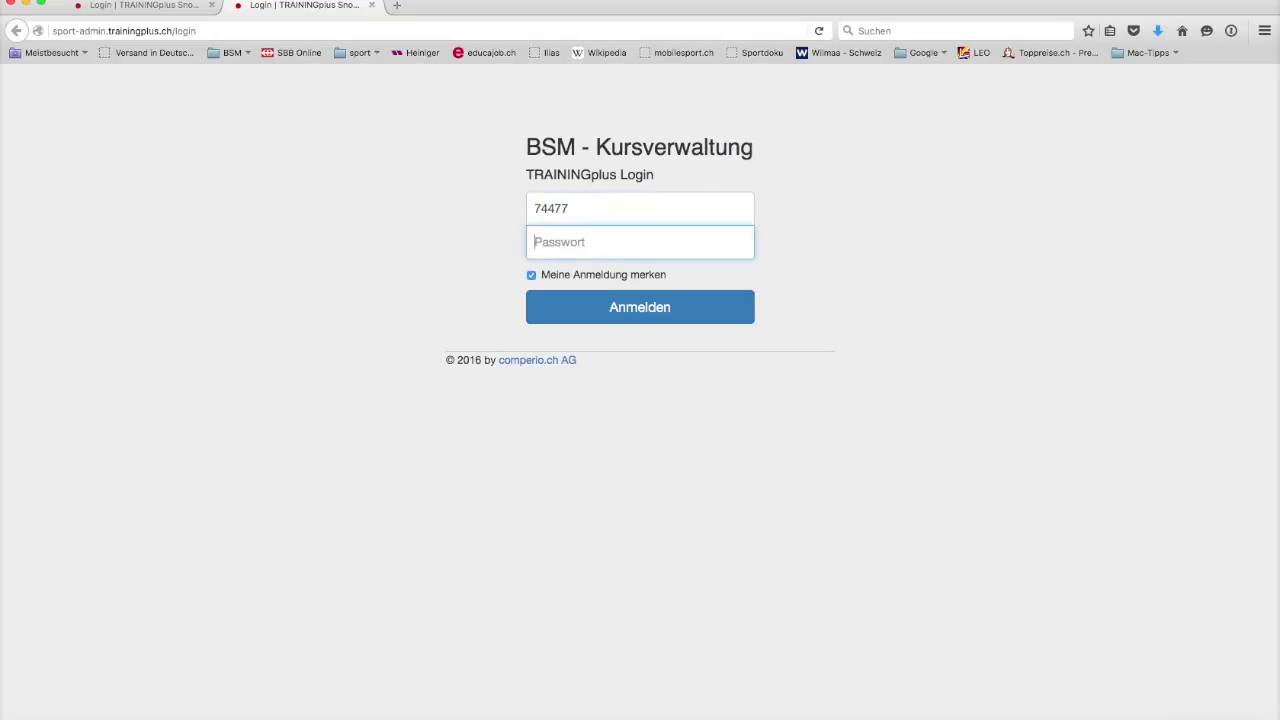
- Copy the initial password from the access-data e-mail into the Passwort field and submit the login
key("super+Tab")
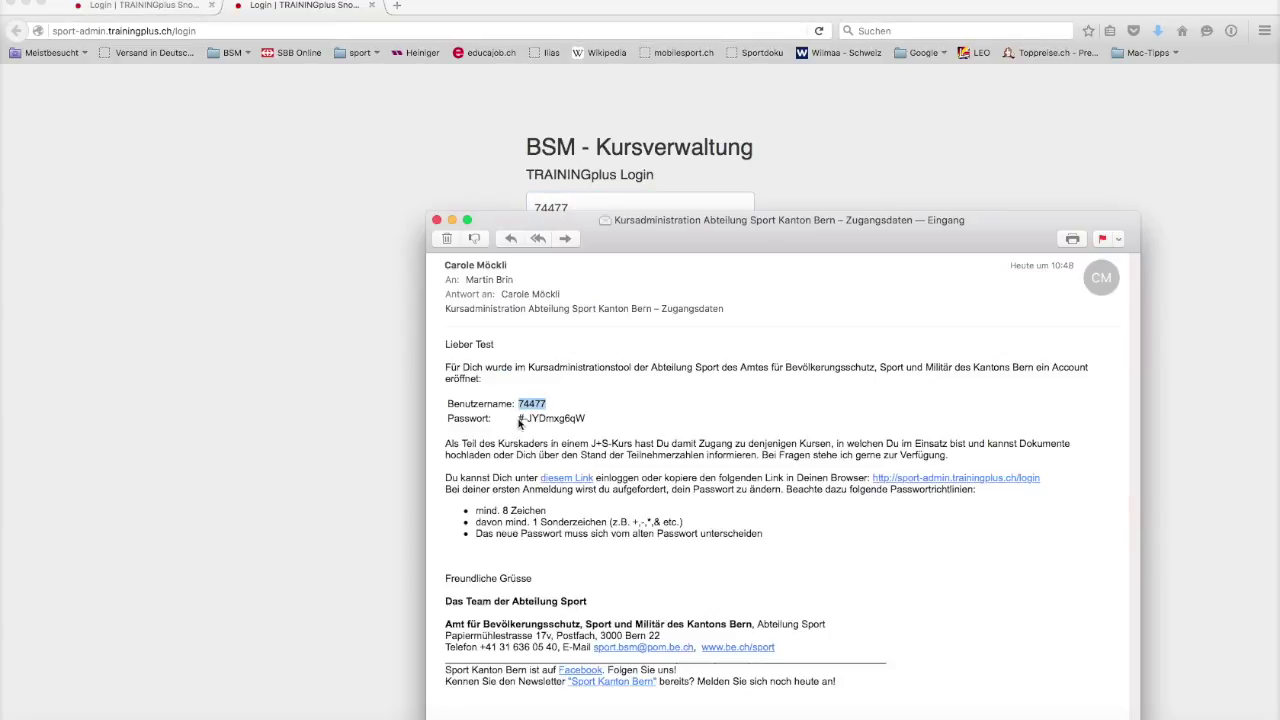
left_click_drag(519, 422, 584, 423)
key("super+c")
key("super+Tab")
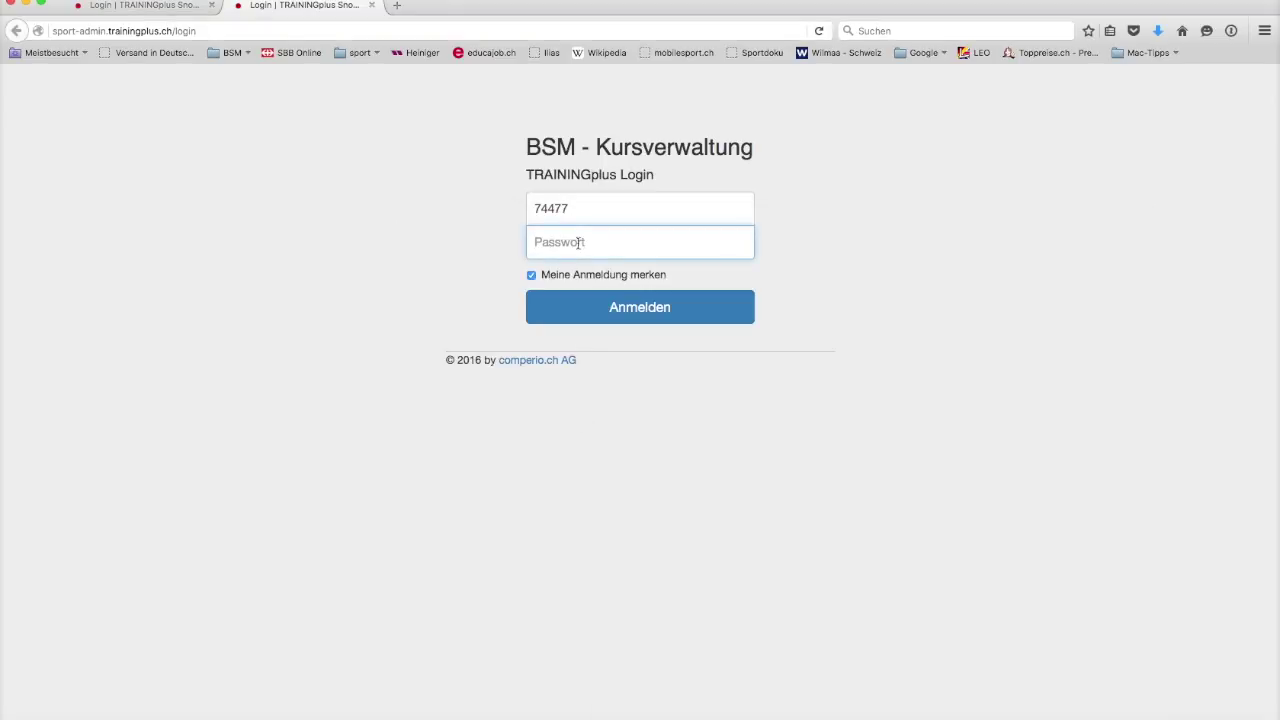
key("super+v")
left_click(623, 317)
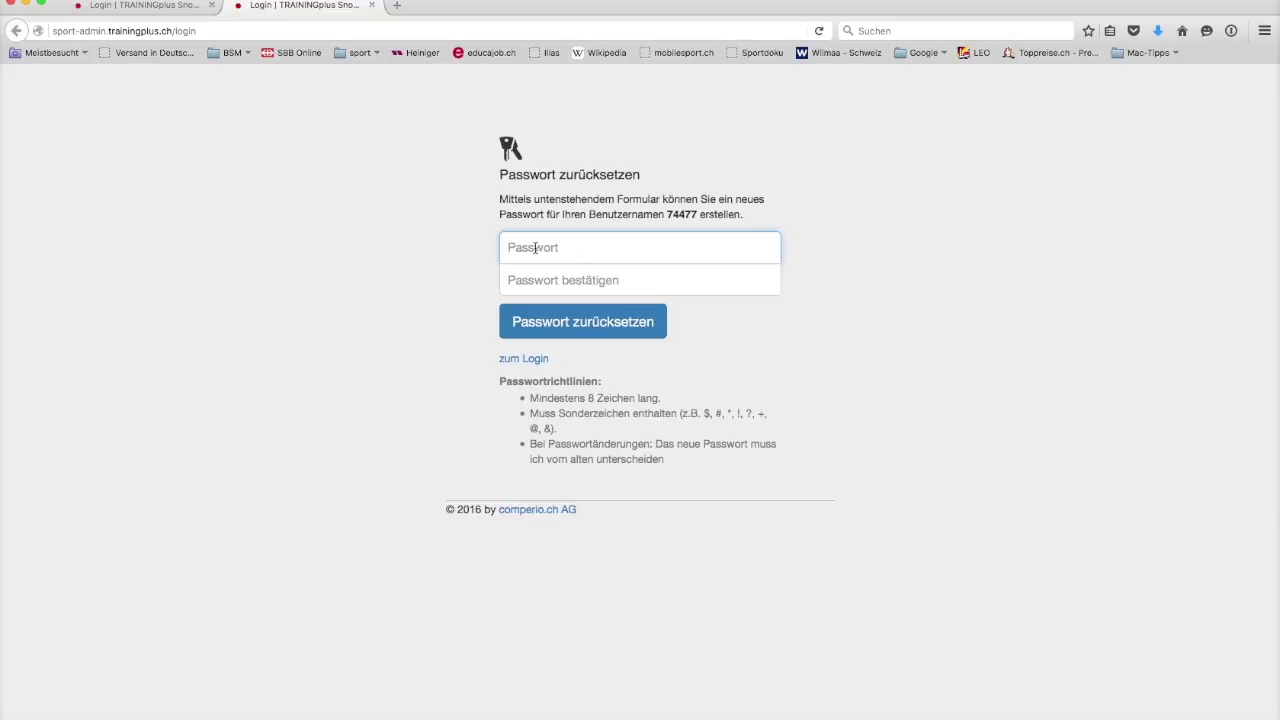
- Enter and confirm a new account password in the reset form, and submit the password reset
type("•••••••••••")
key("Tab")
type("•")
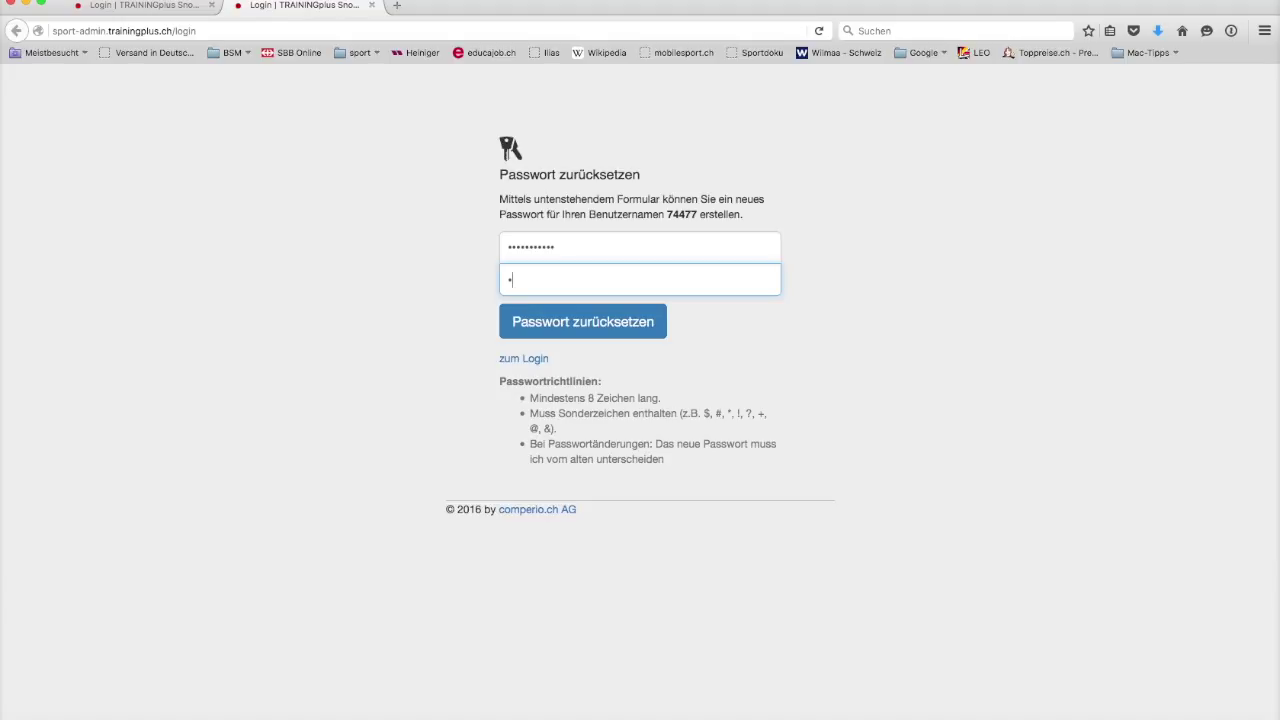
type("••••••••••")
left_click(569, 329)
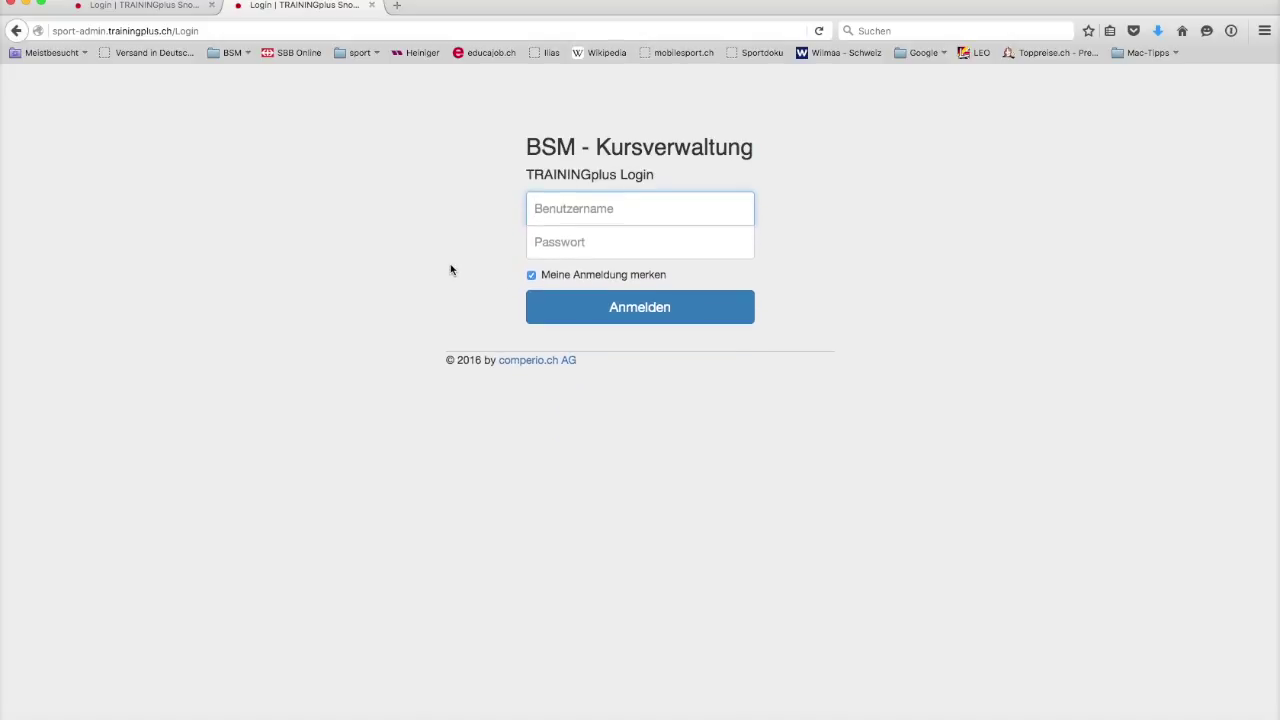
- Close the current login page and sign in on the remaining one with the account username and new password
key("super+w")
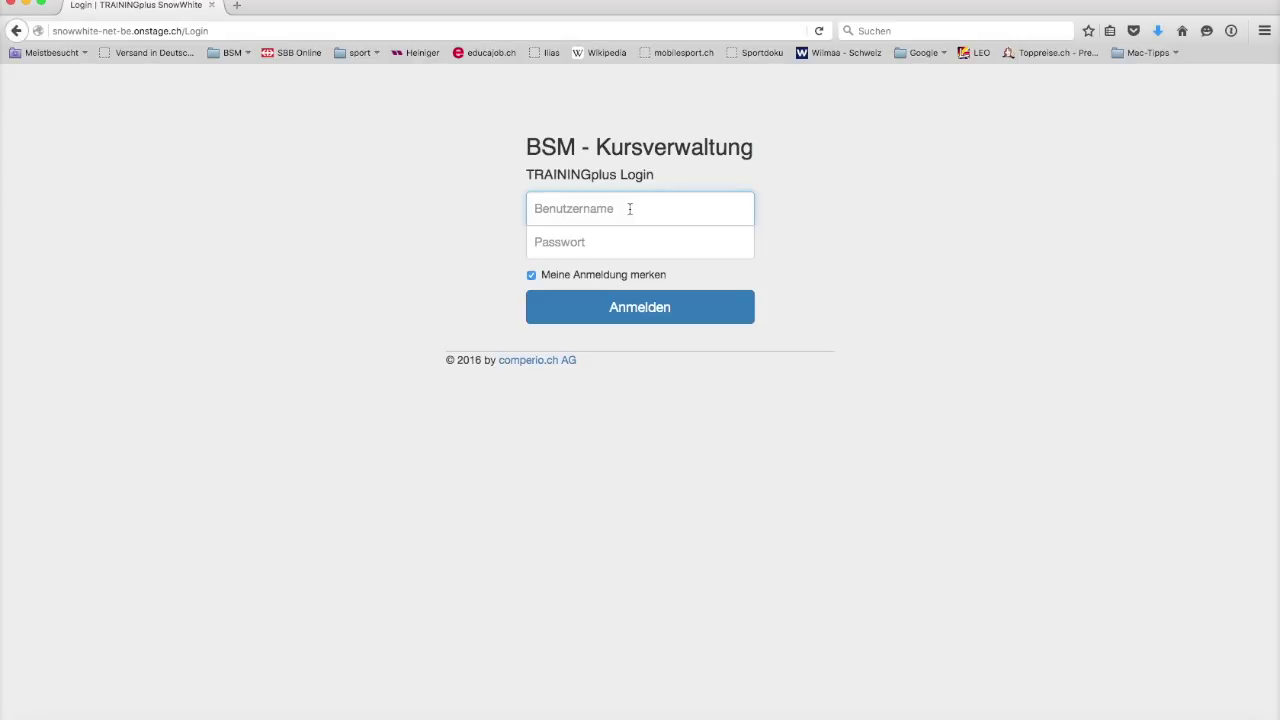
type("74")
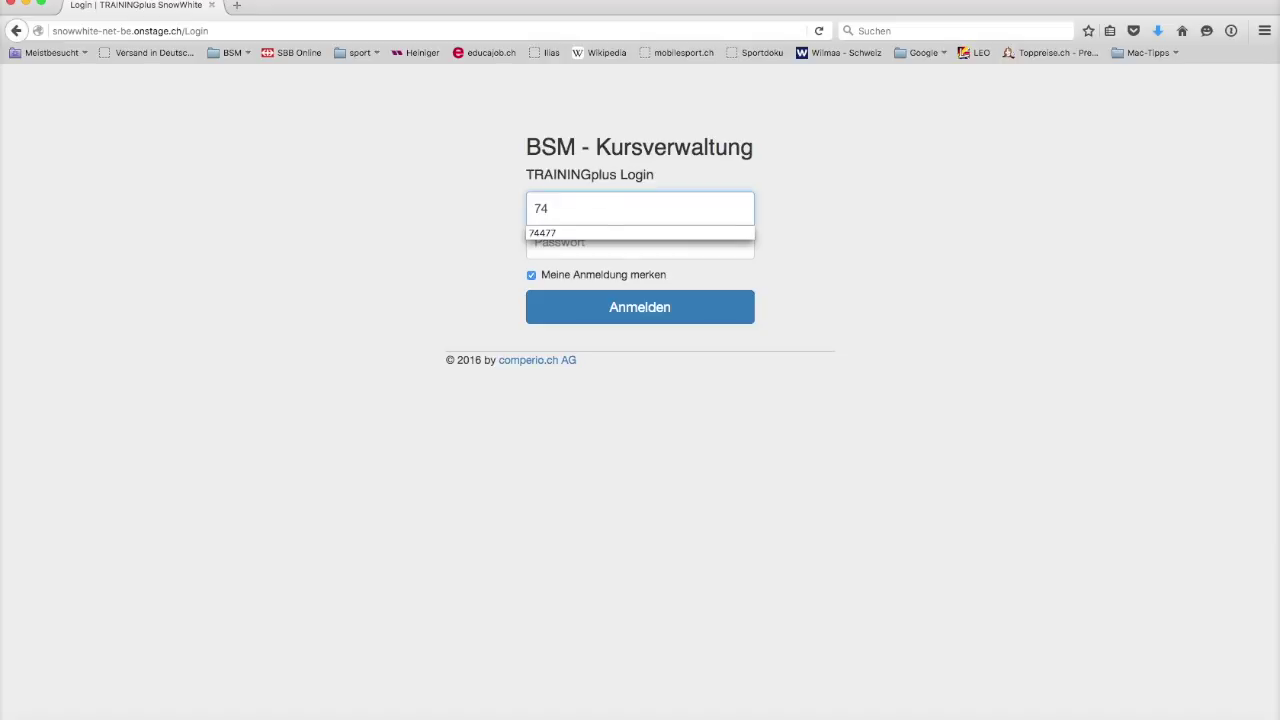
key("Down")
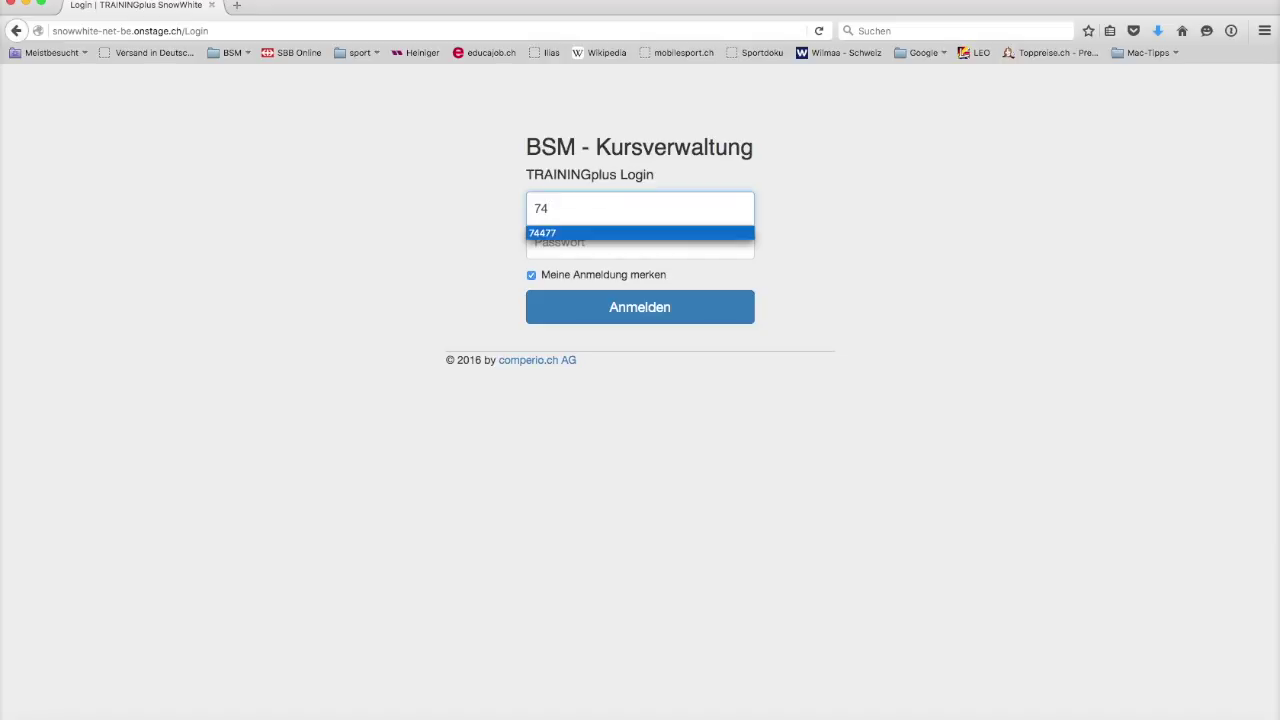
key("Tab")
type("*********")
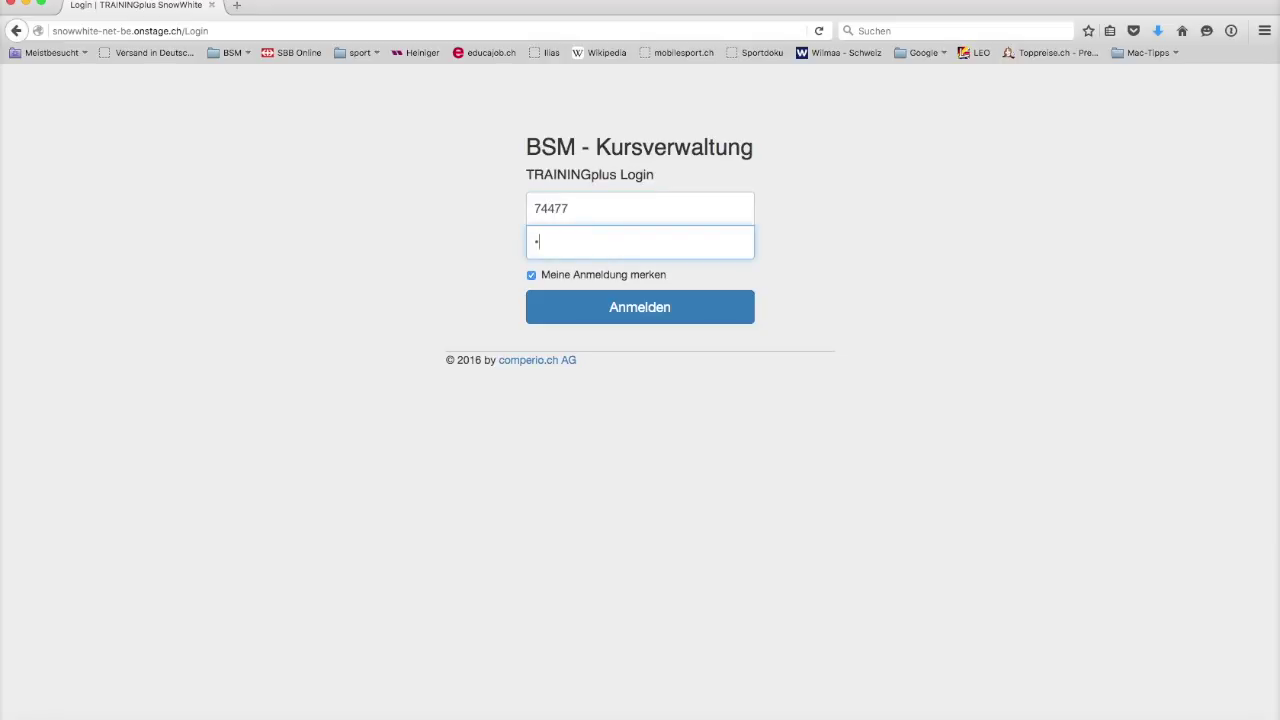
type("**")
key("Return")
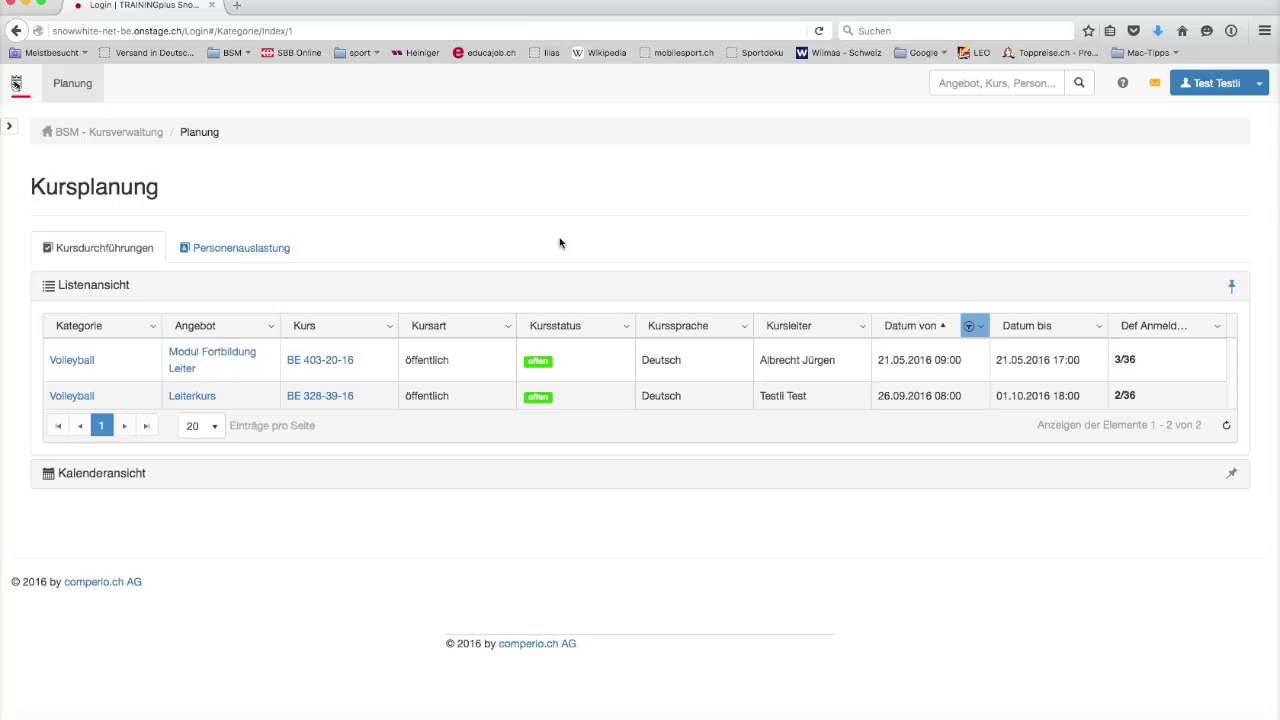
- Check the account options for the signed-in profile, and open the Volleyball course BE 403-20-16 from the course list
left_click(1258, 88)
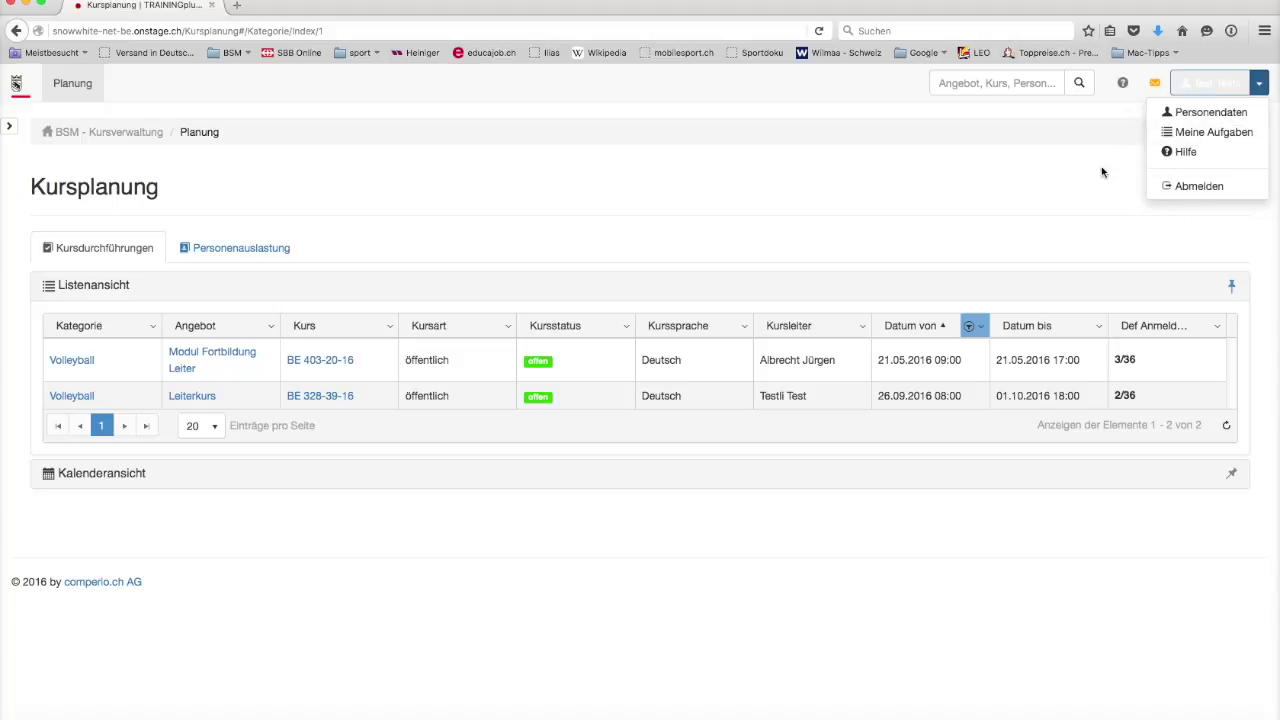
left_click(565, 174)
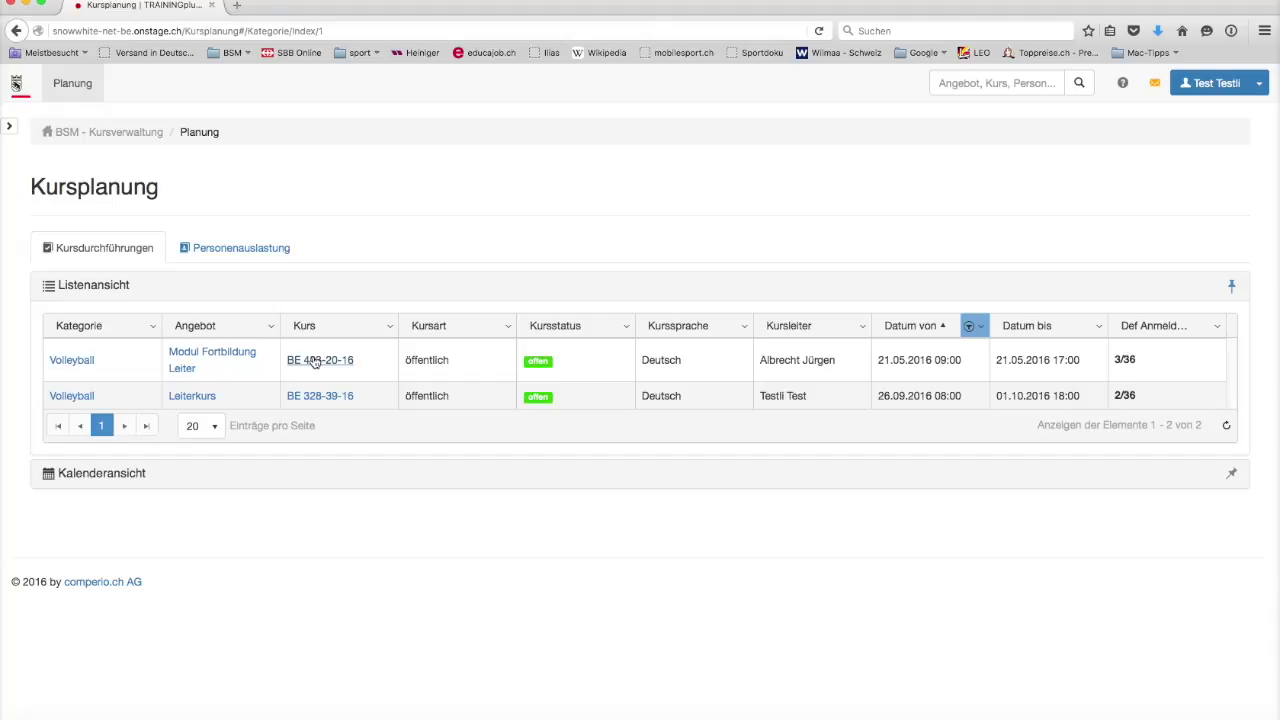
left_click(314, 361)
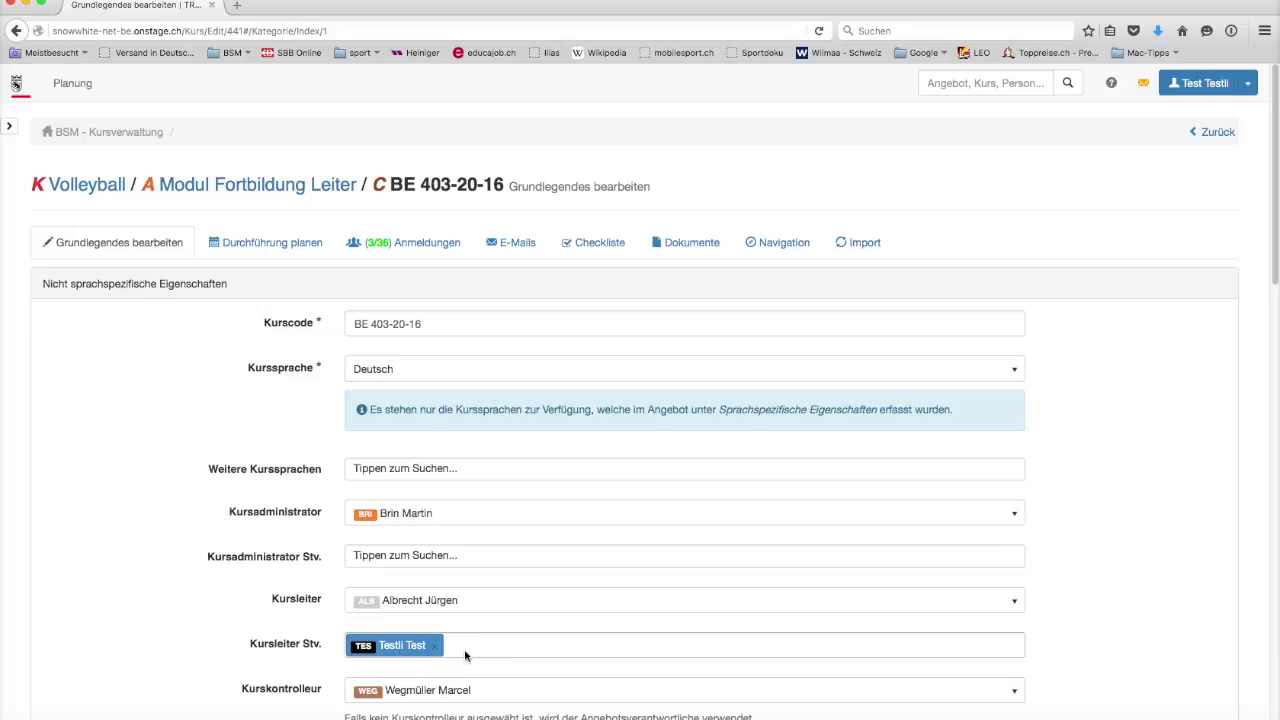
- Examine the course's basic settings, from the course code and responsible persons down to the price classes and language-specific properties
scroll(470, 654, "down", 5)
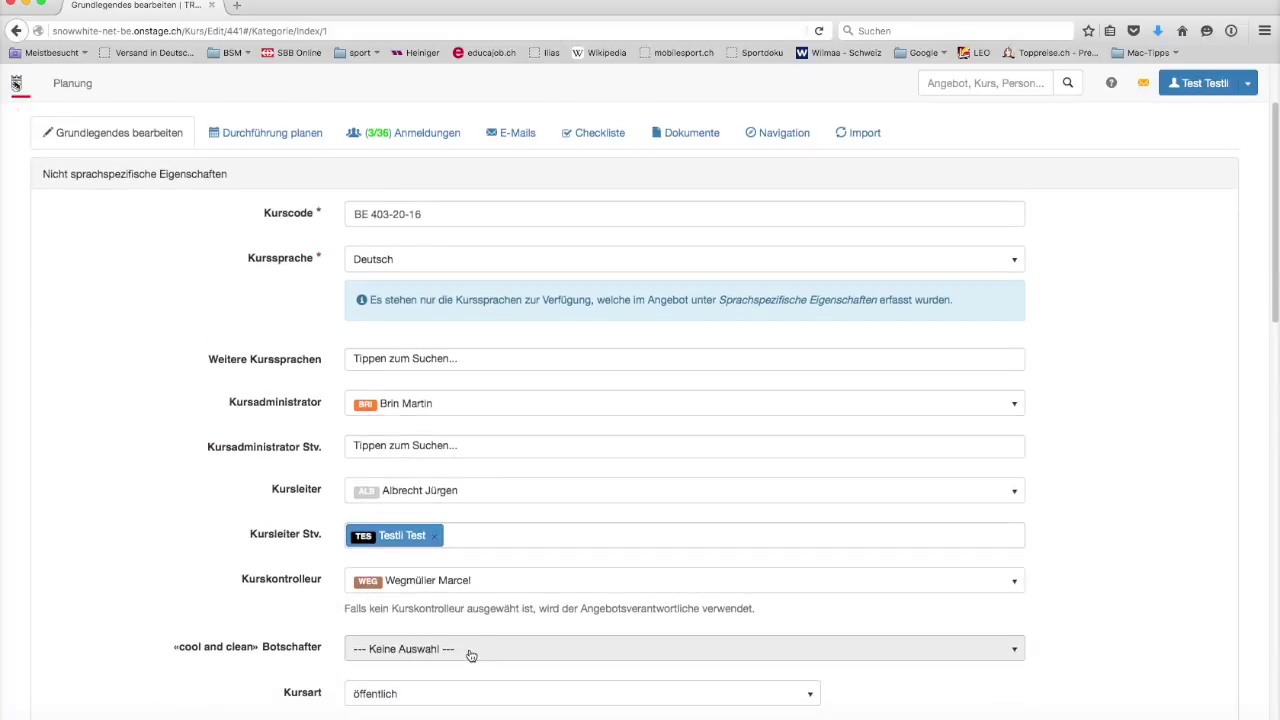
scroll(470, 654, "down", 5)
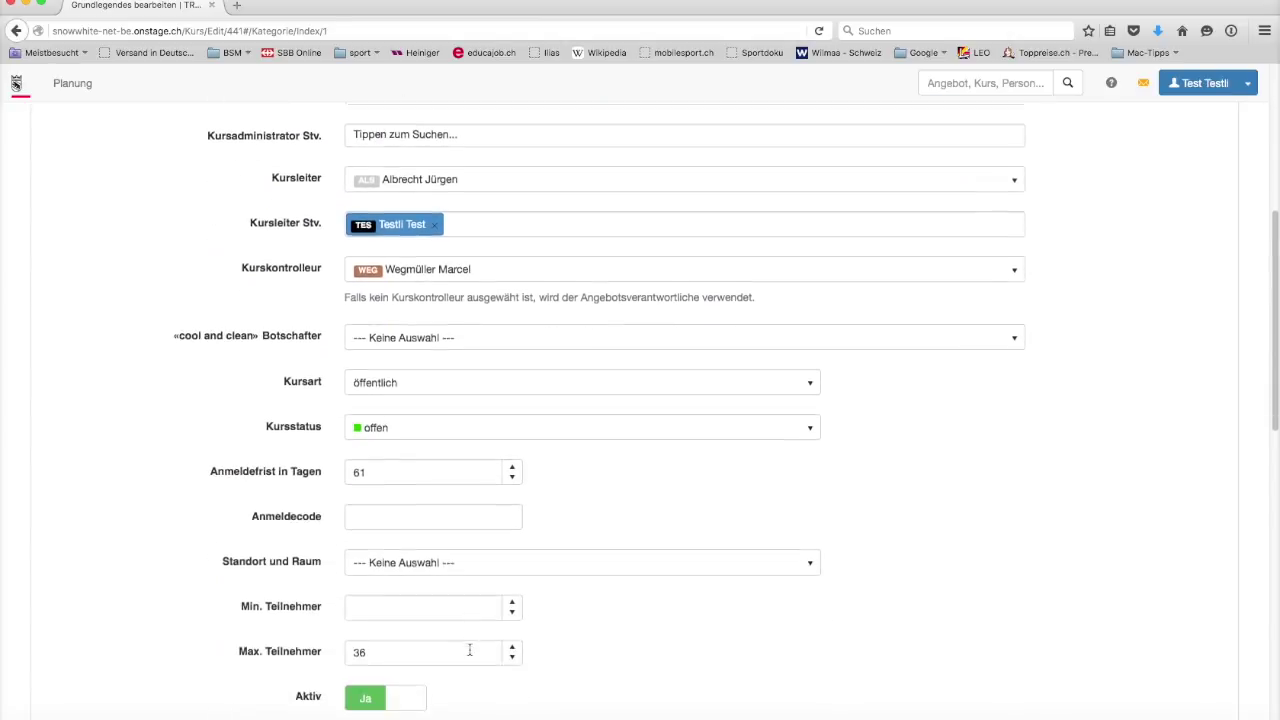
scroll(470, 651, "down", 1)
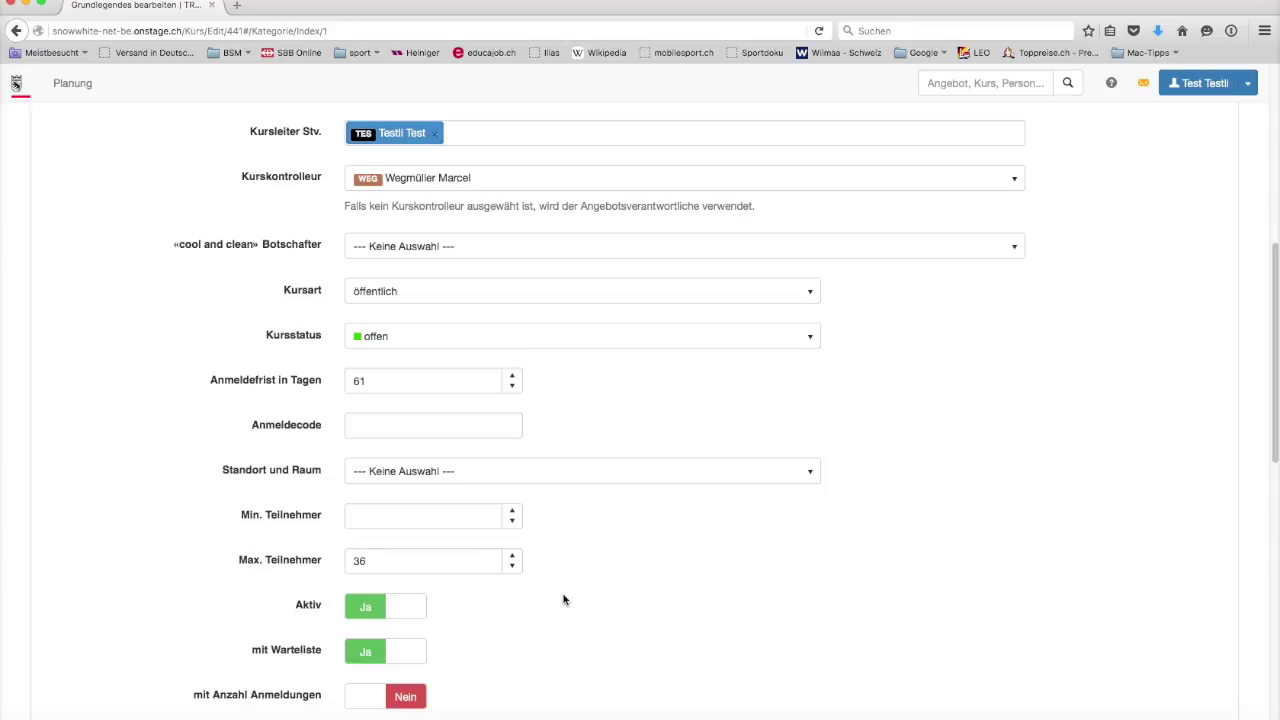
scroll(563, 599, "down", 7)
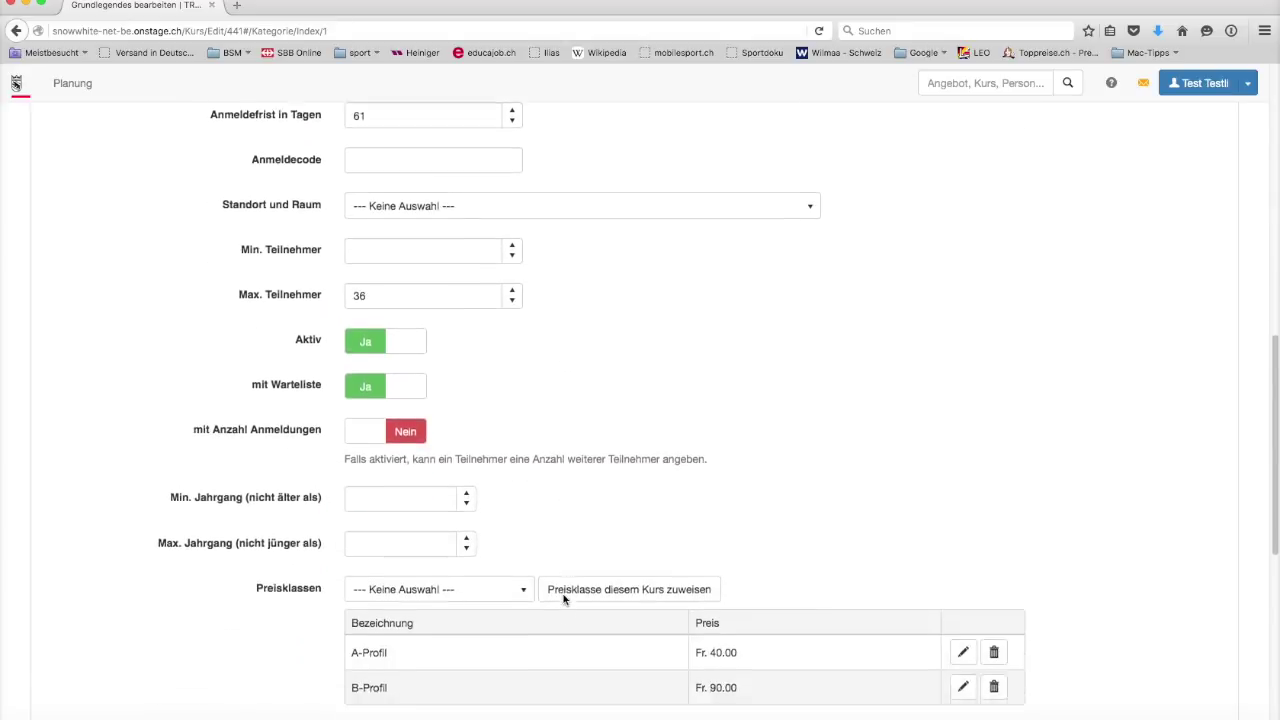
scroll(563, 599, "down", 1)
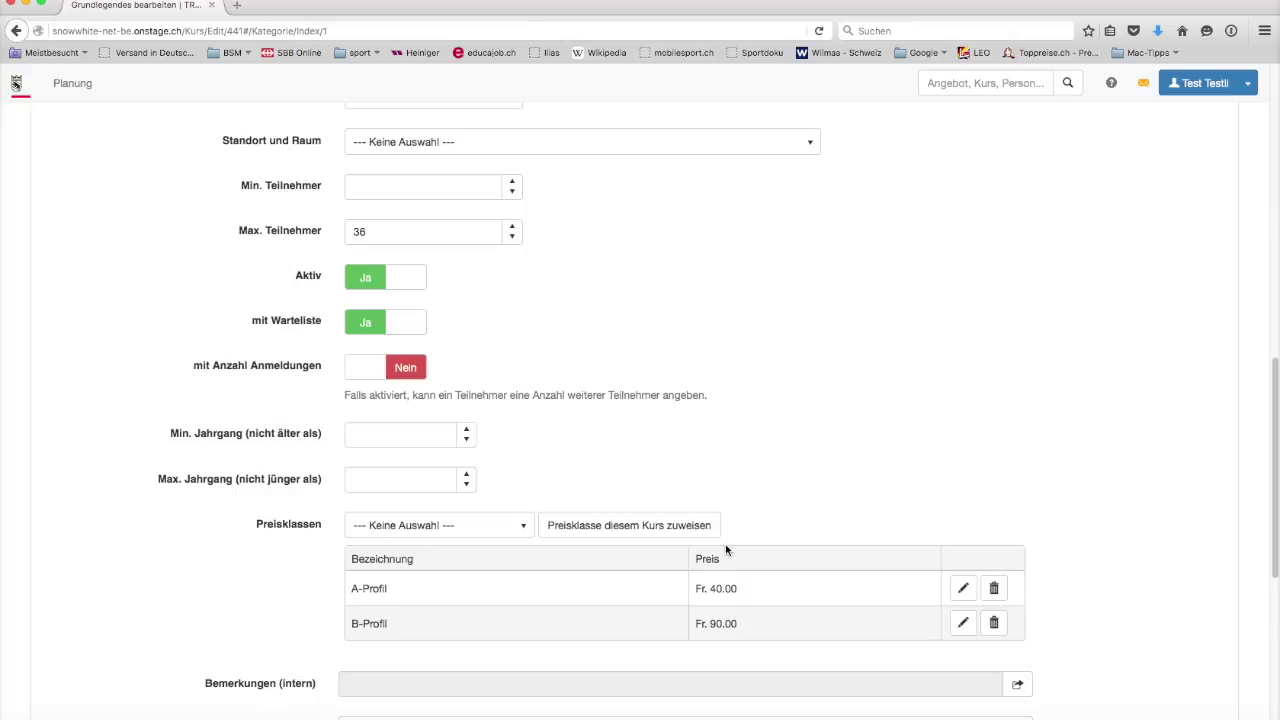
scroll(725, 544, "down", 6)
scroll(726, 546, "down", 2)
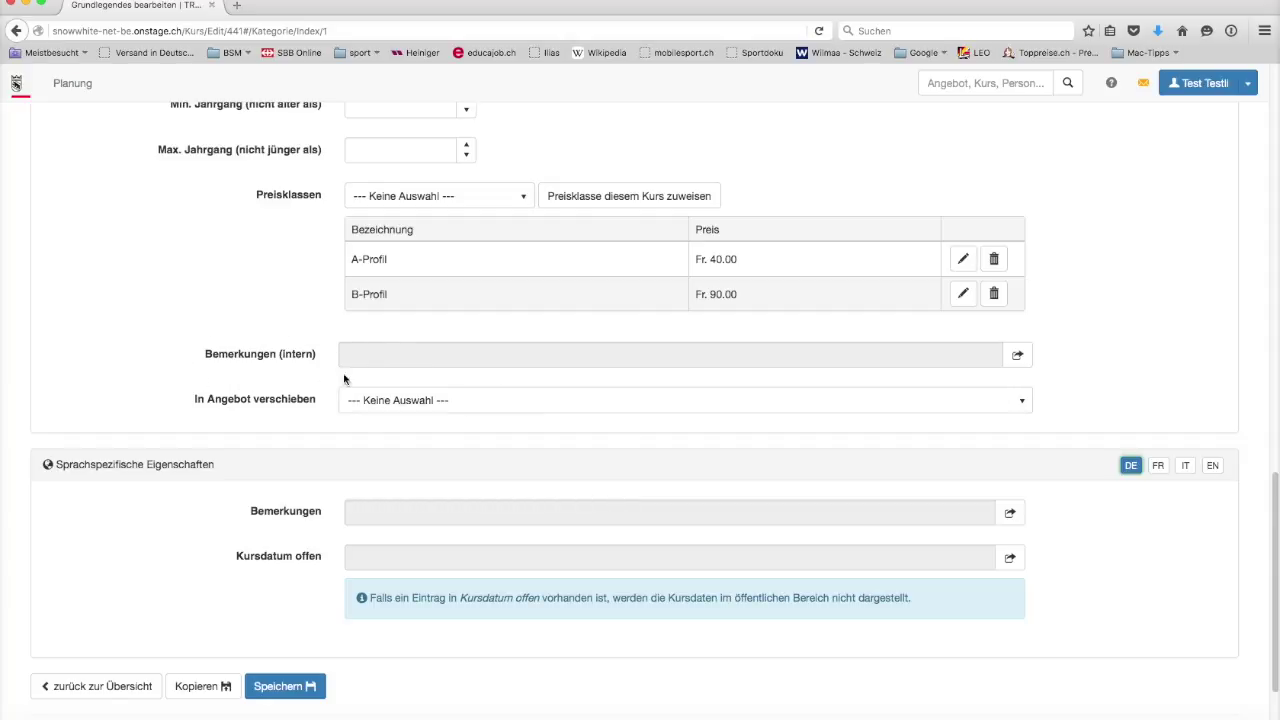
- View the editor for Bemerkungen (intern), cancel it without an entry, and highlight the language-specific Bemerkungen label
left_click_drag(207, 356, 317, 364)
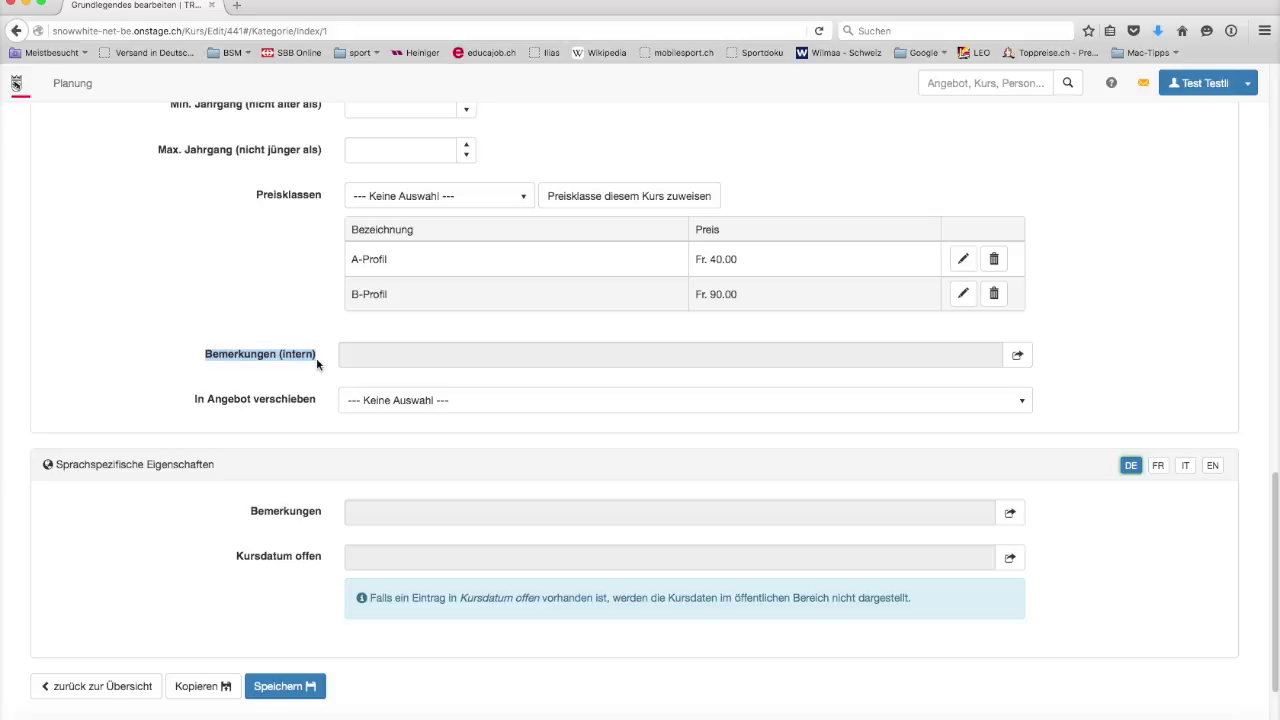
left_click_drag(317, 364, 382, 354)
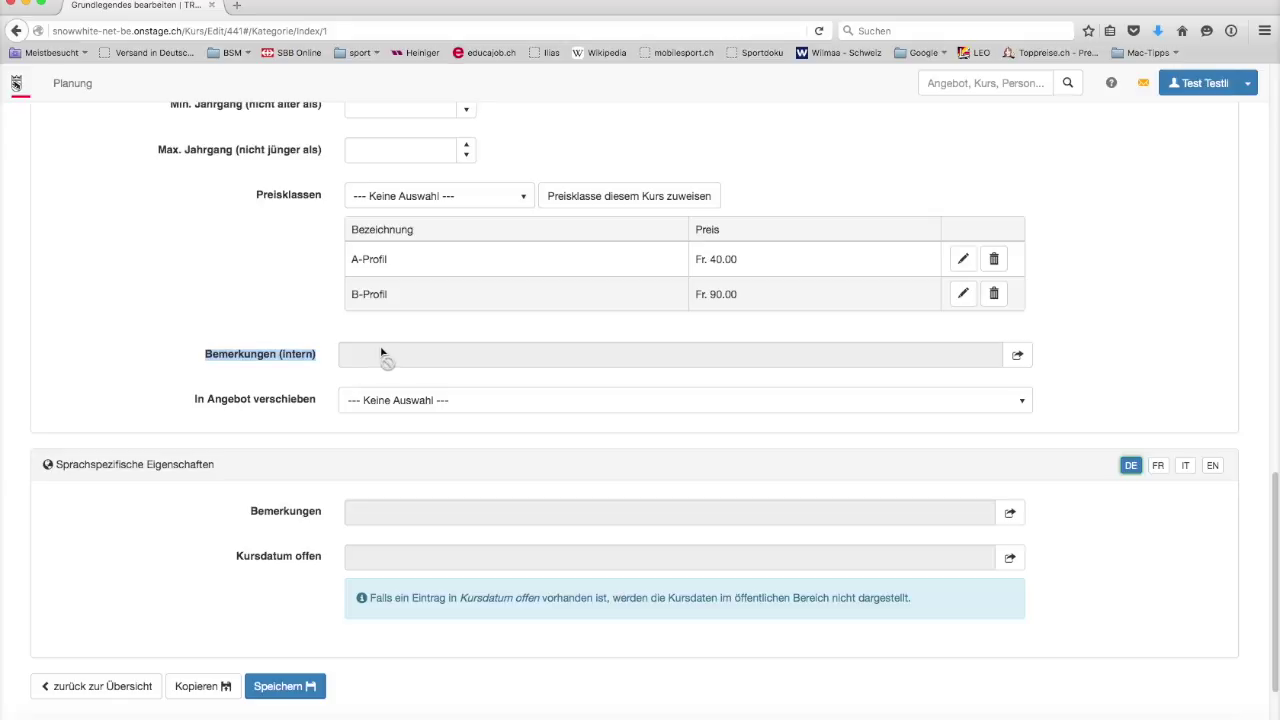
left_click(1015, 359)
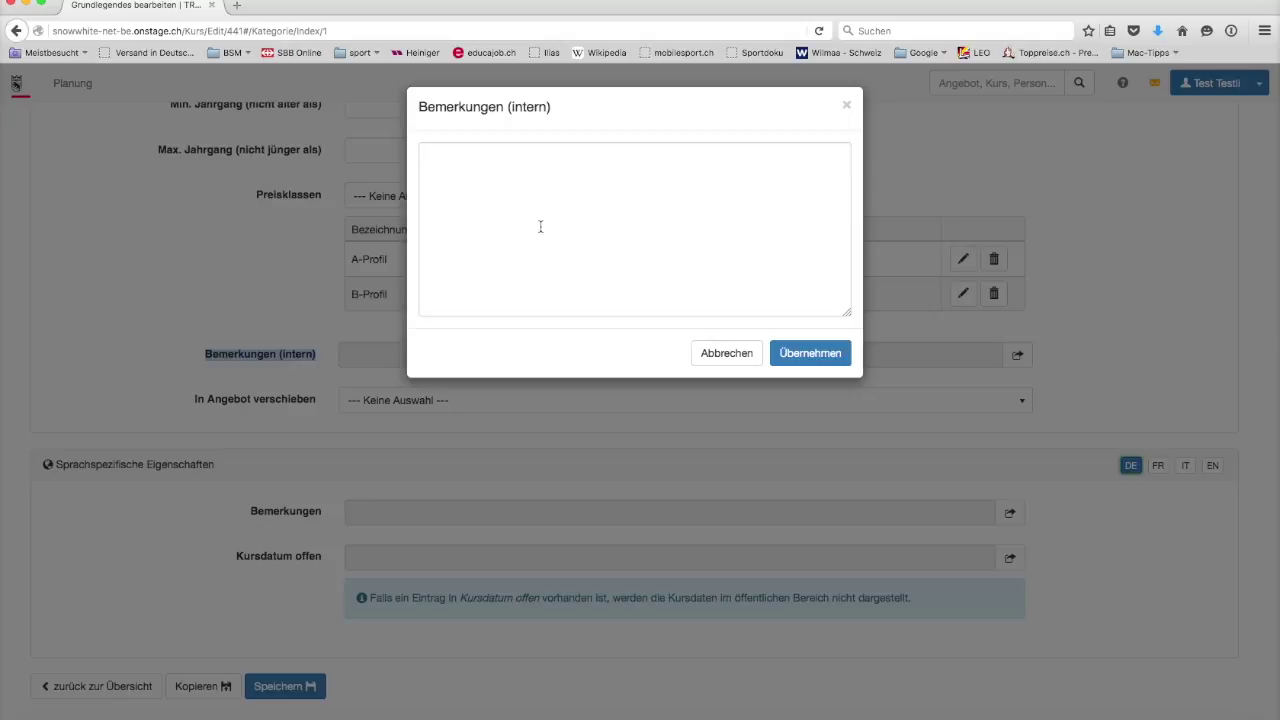
left_click(726, 354)
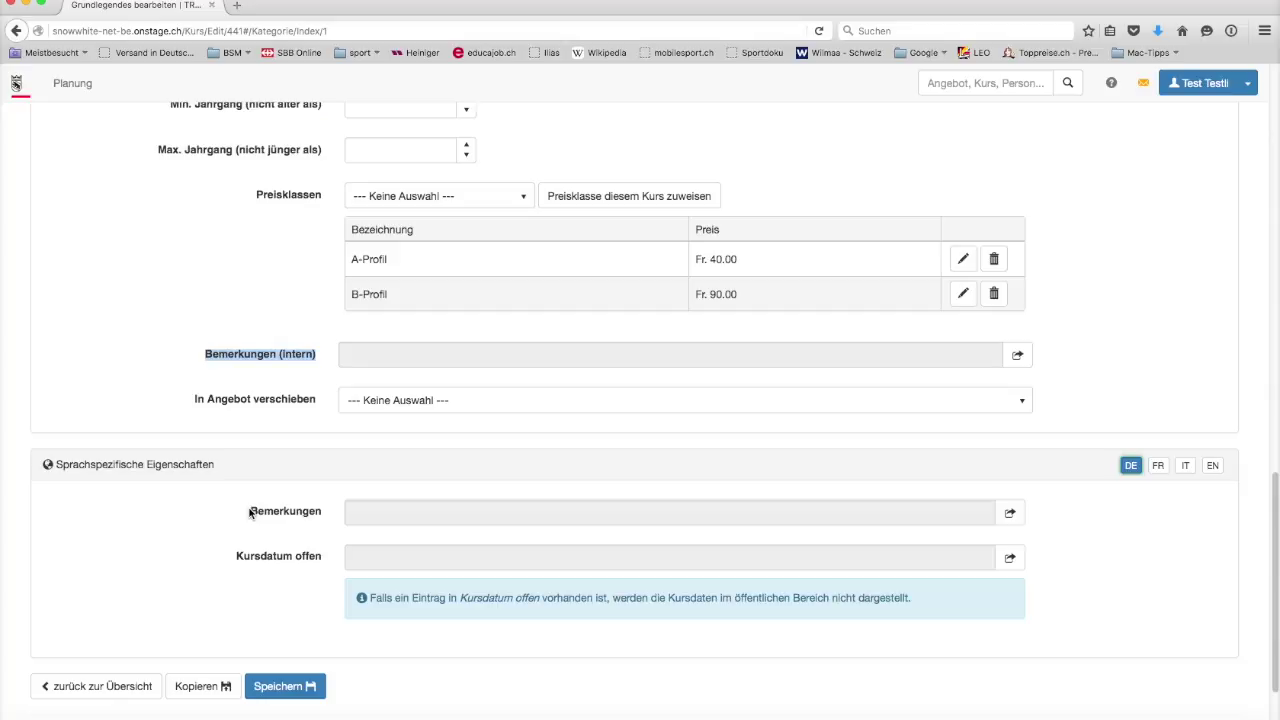
left_click_drag(250, 513, 326, 516)
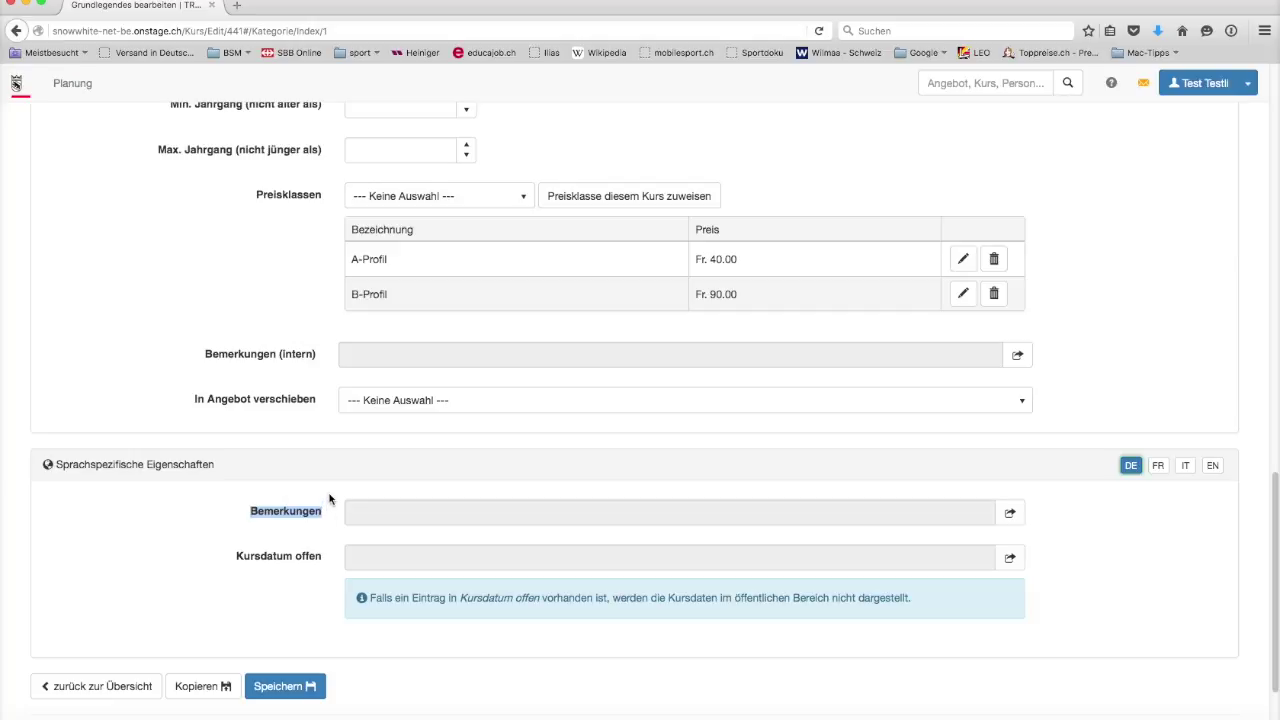
- View the planned dates, room and course leader of the course under Durchführung planen
scroll(329, 498, "up", 10)
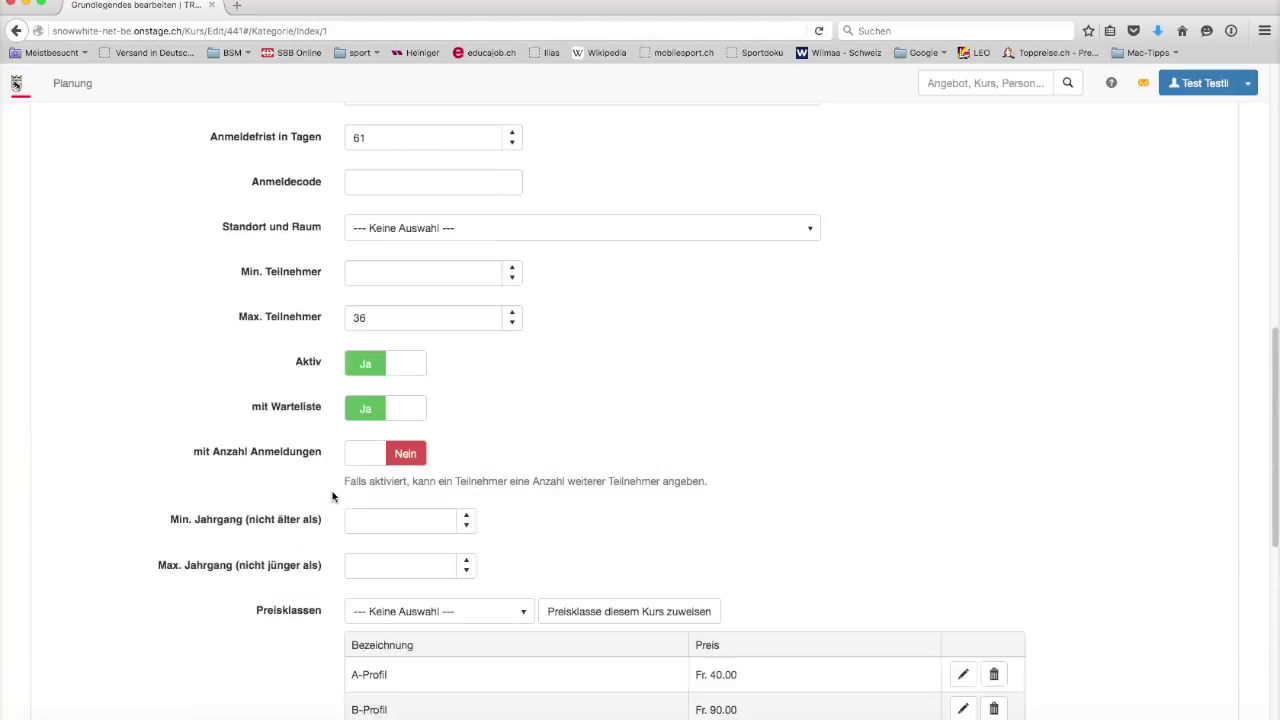
scroll(341, 486, "up", 4)
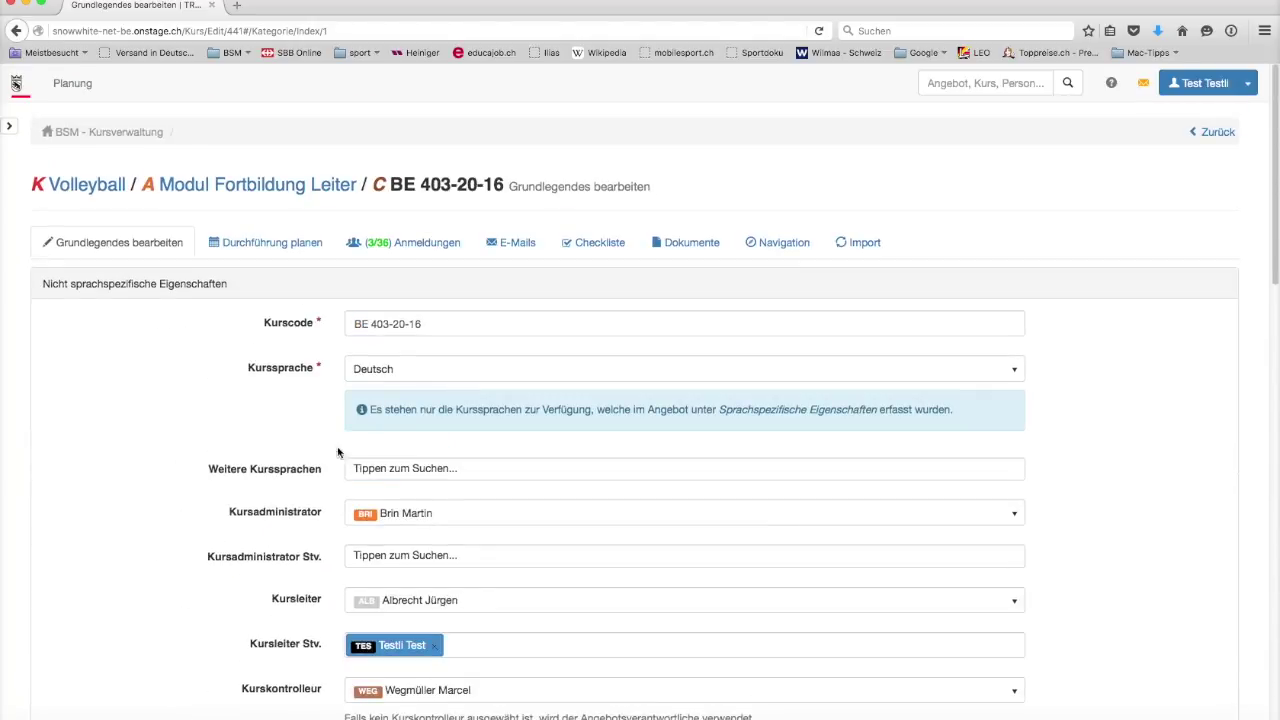
left_click(249, 251)
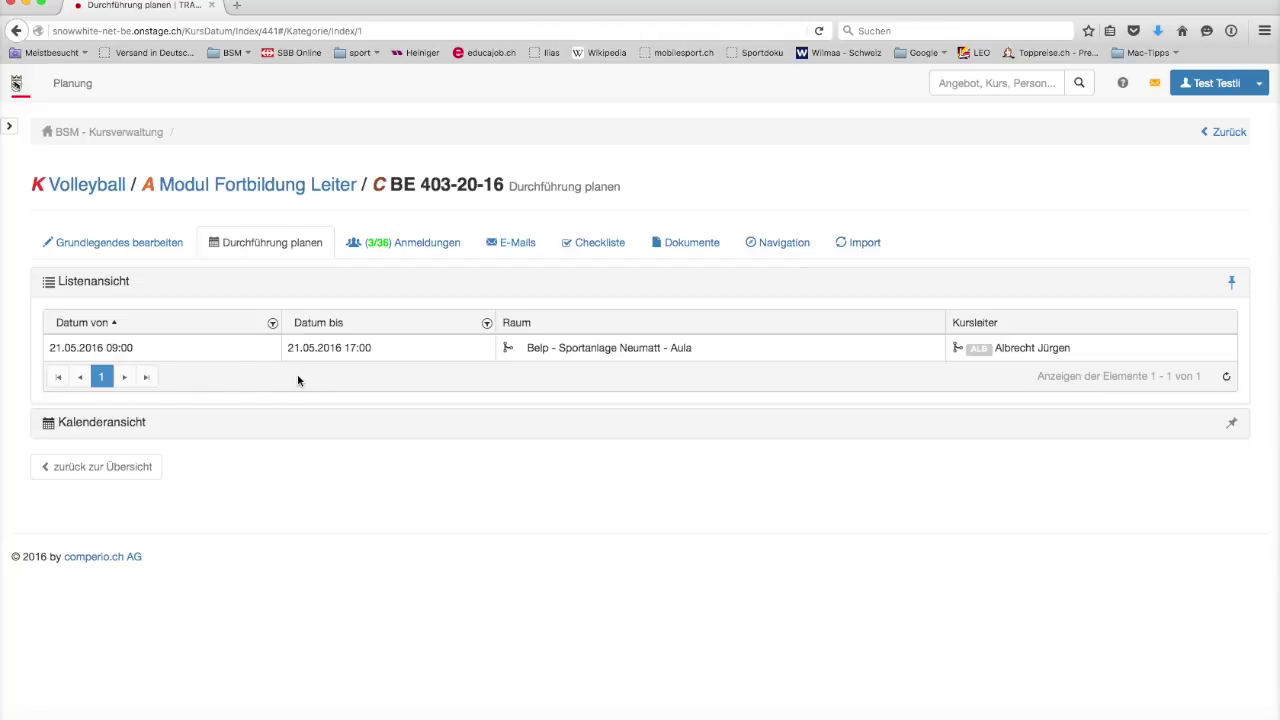
- Review the course's participant registrations with their status and comment indicators, and expand the list of participants on the waiting list
left_click(409, 246)
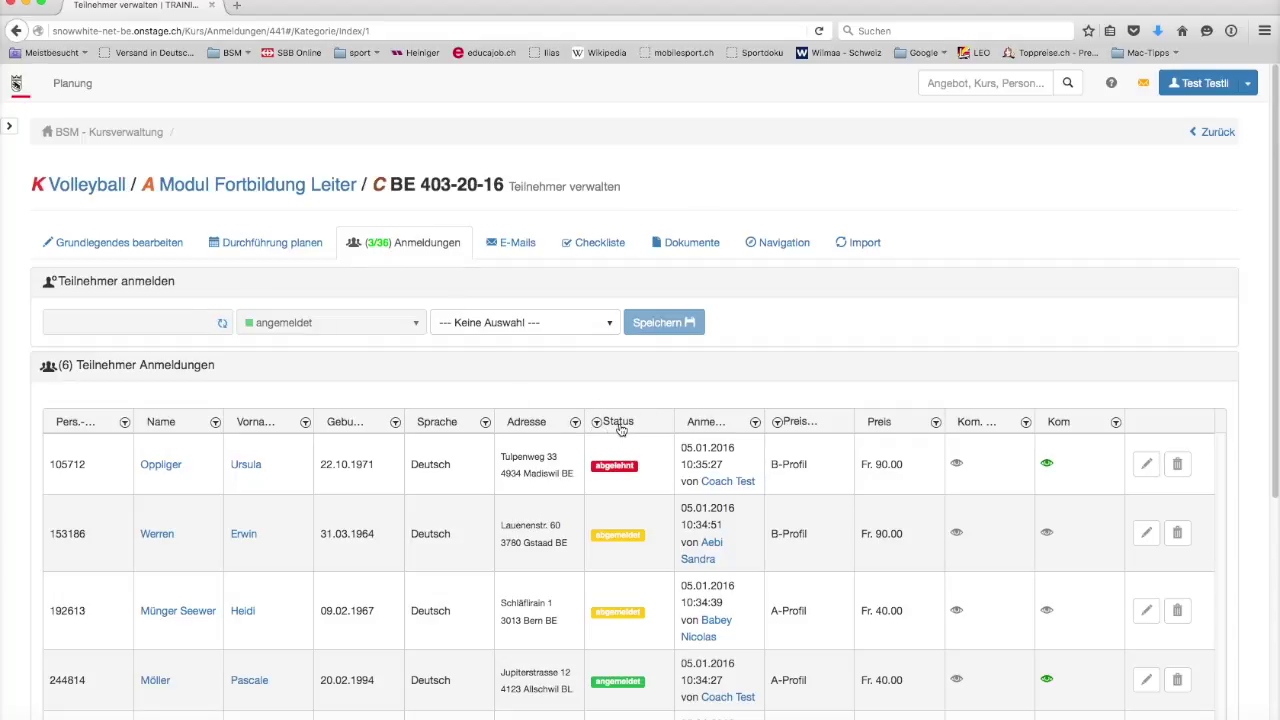
scroll(620, 428, "down", 4)
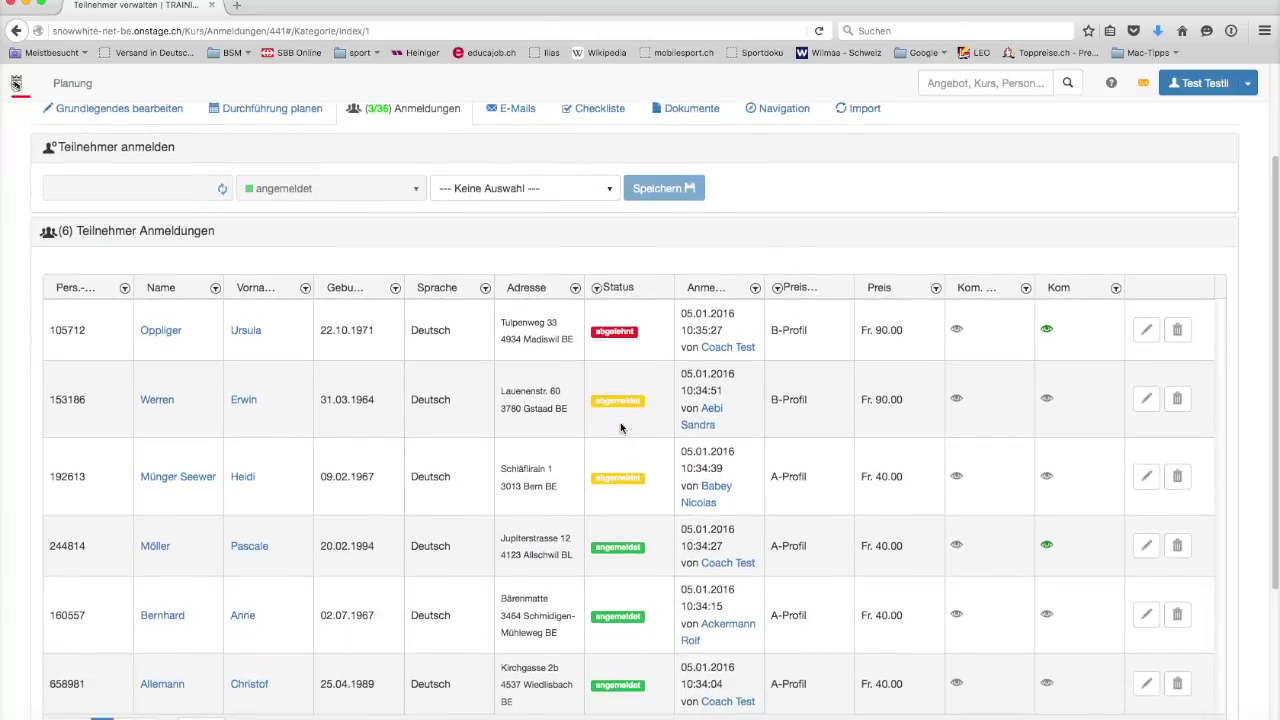
scroll(620, 428, "down", 2)
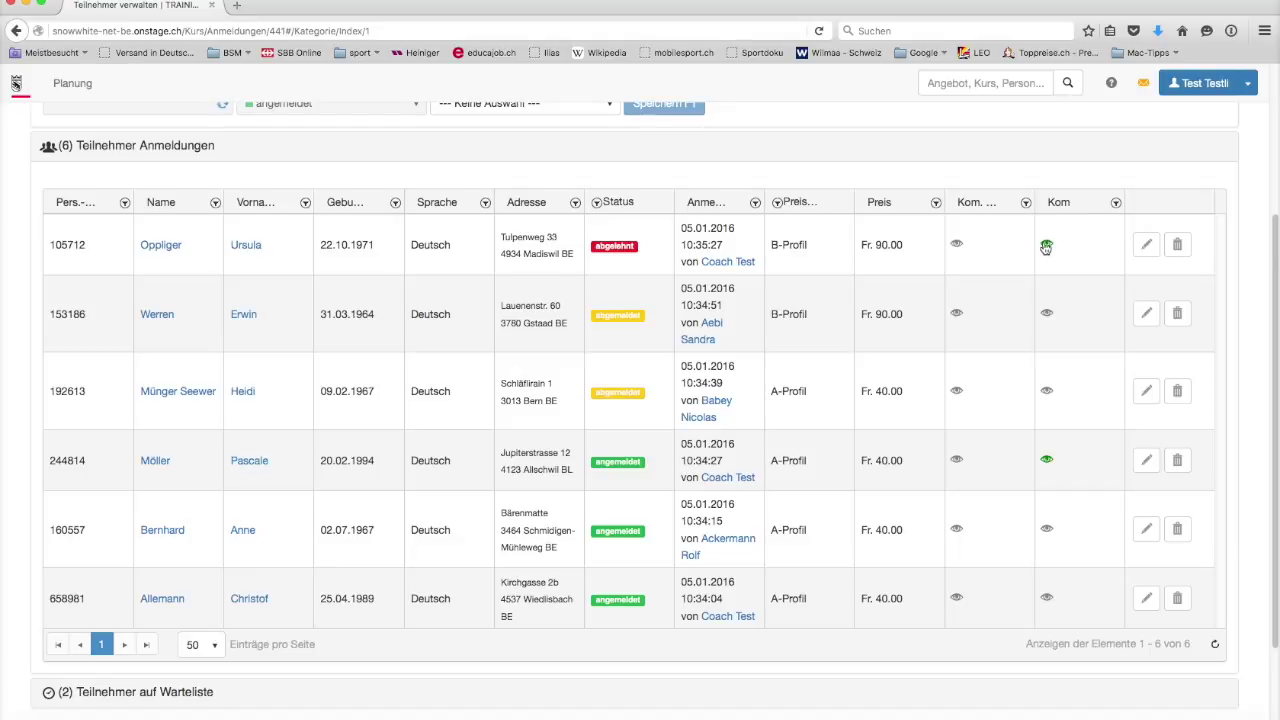
mouse_move(1045, 248)
mouse_move(1049, 465)
scroll(165, 414, "down", 3)
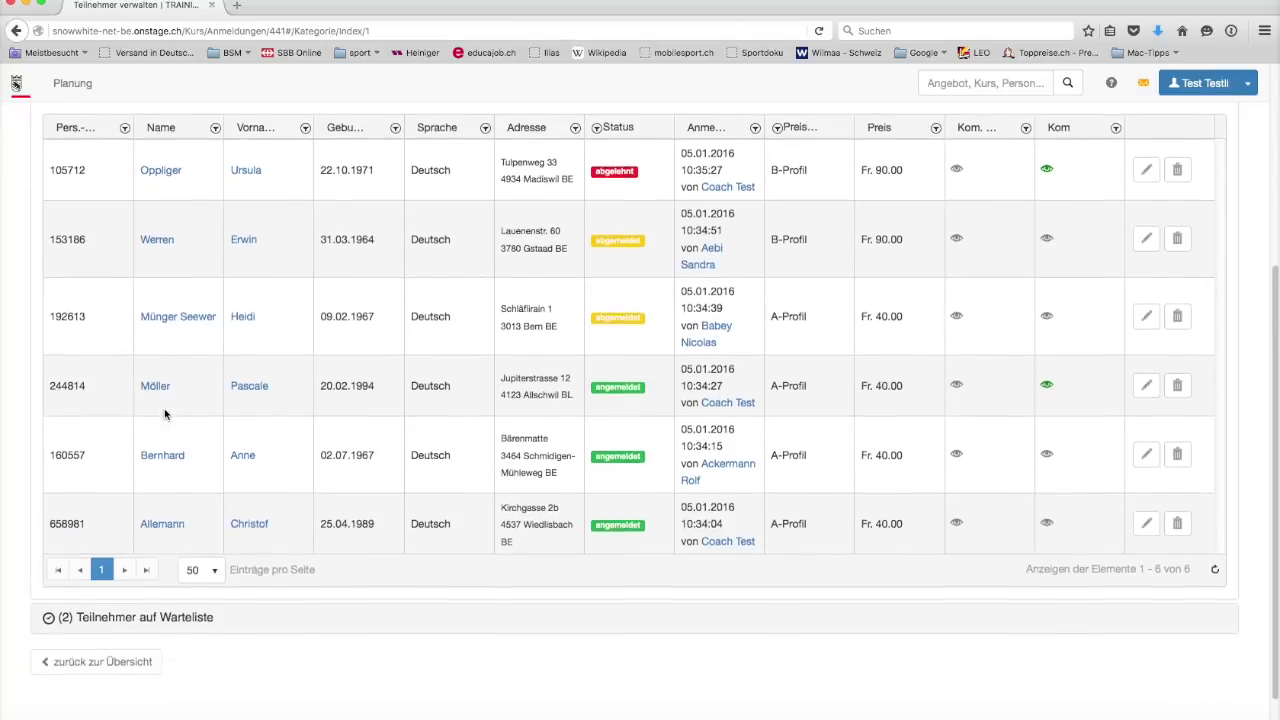
left_click(165, 584)
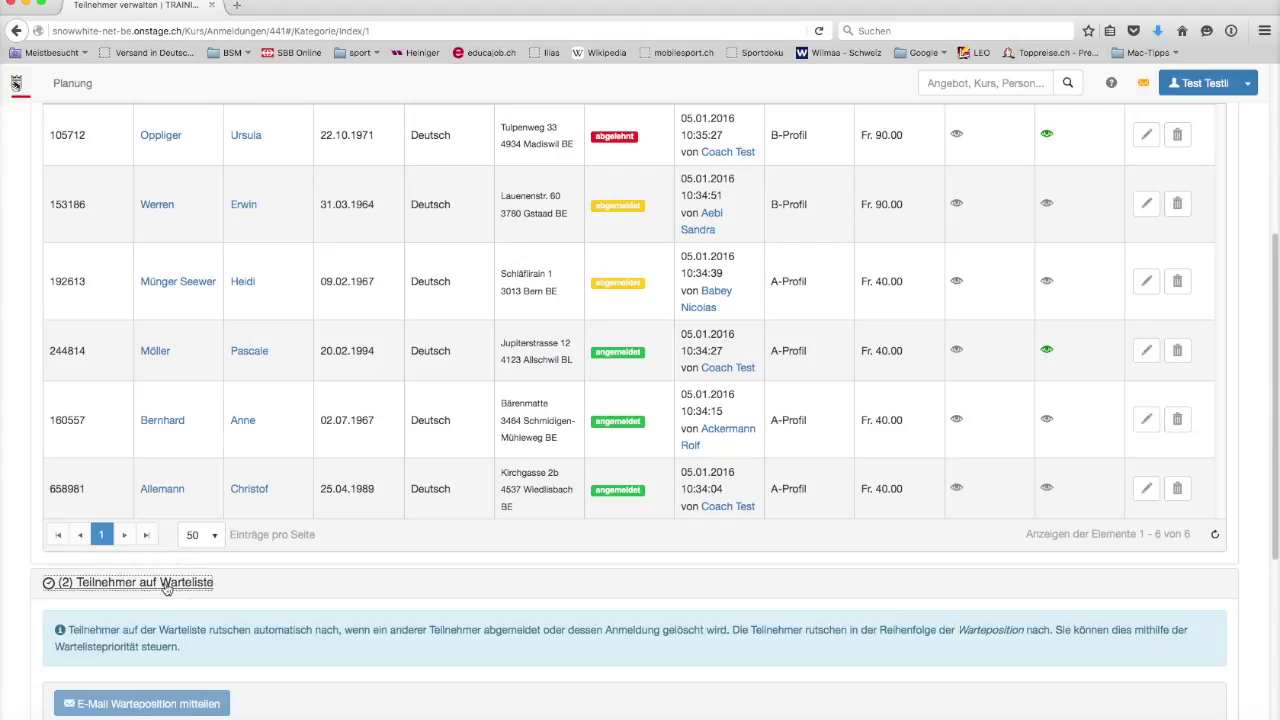
- View the participants on the waiting list with their waiting positions, registration dates and comment columns
scroll(165, 587, "down", 5)
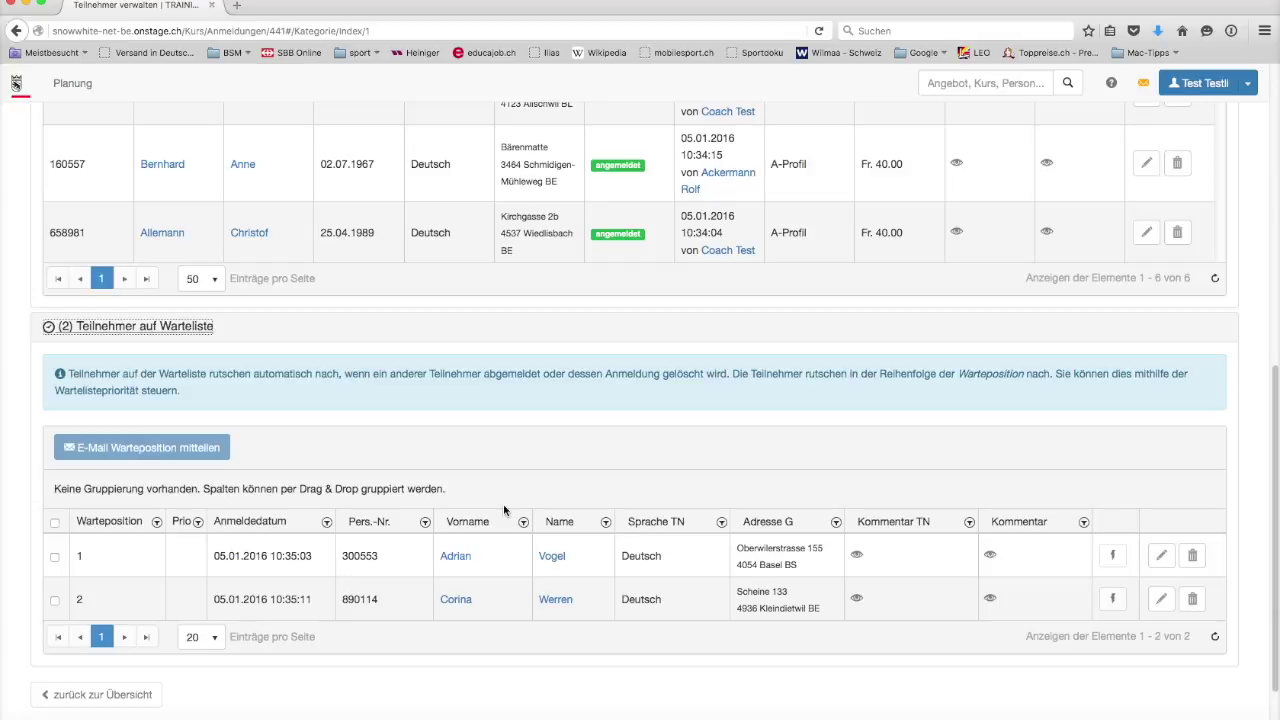
scroll(503, 504, "up", 10)
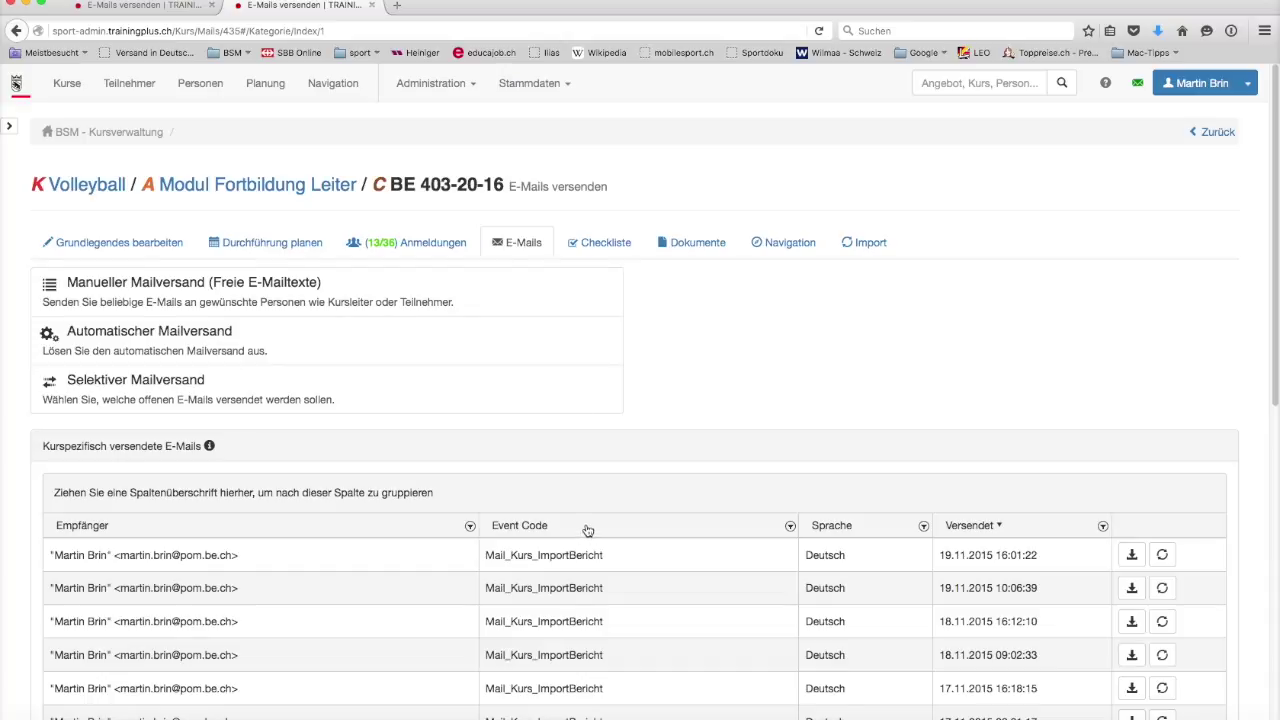
- Review the course-specific sent e-mails and highlight the Mail_Kurs_Manuel event code in the list
scroll(586, 531, "down", 5)
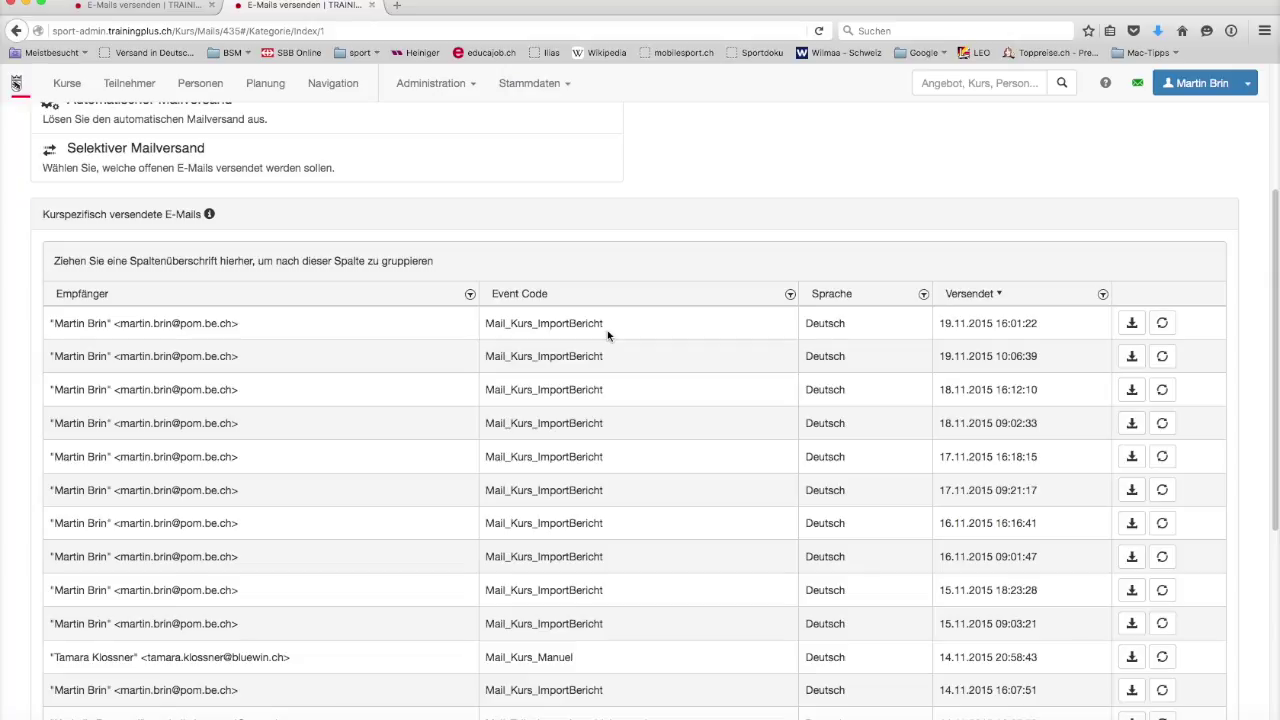
scroll(607, 335, "down", 5)
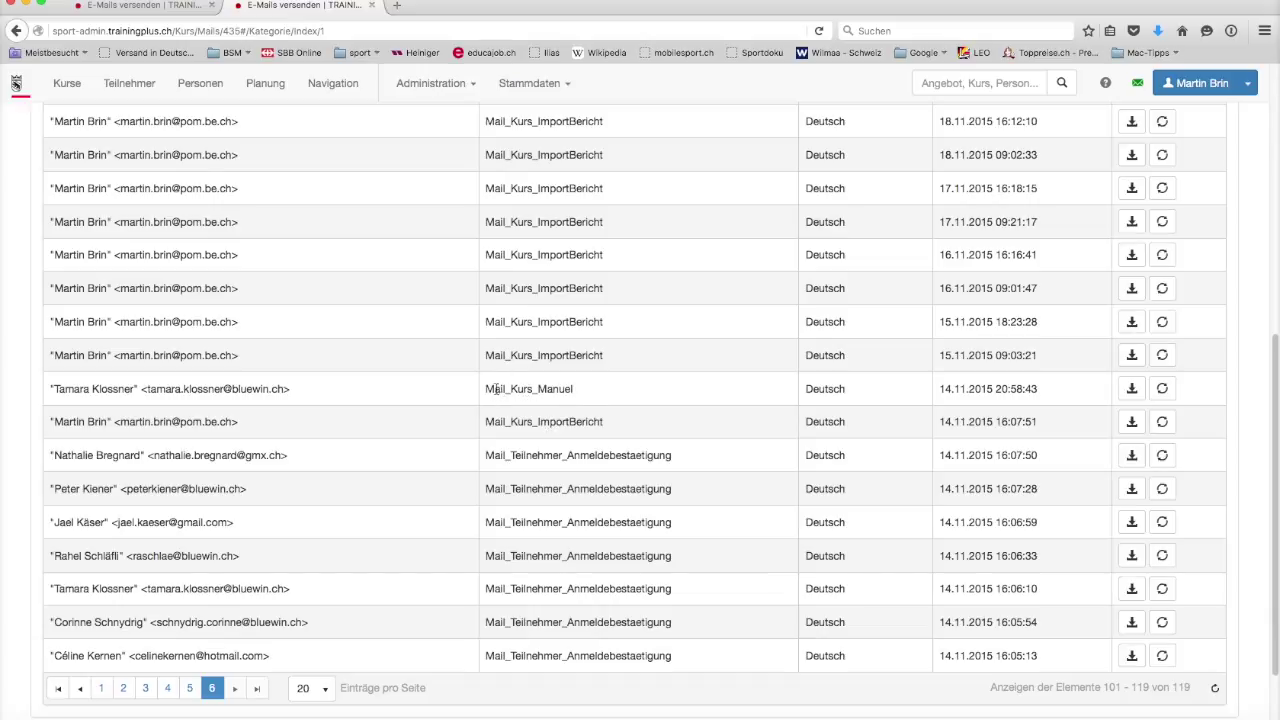
left_click_drag(486, 389, 600, 403)
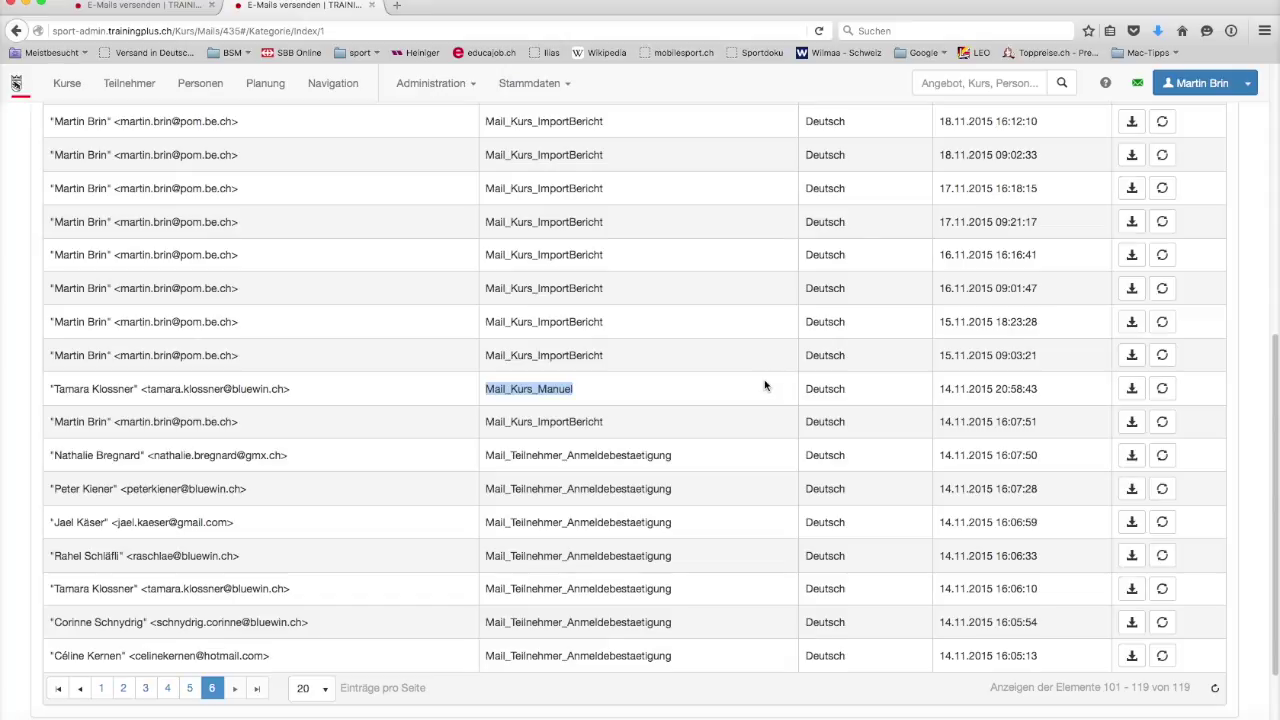
- Mark the Kaderbildung task Kursprogramm schicken as done in the course checklist
scroll(764, 381, "up", 10)
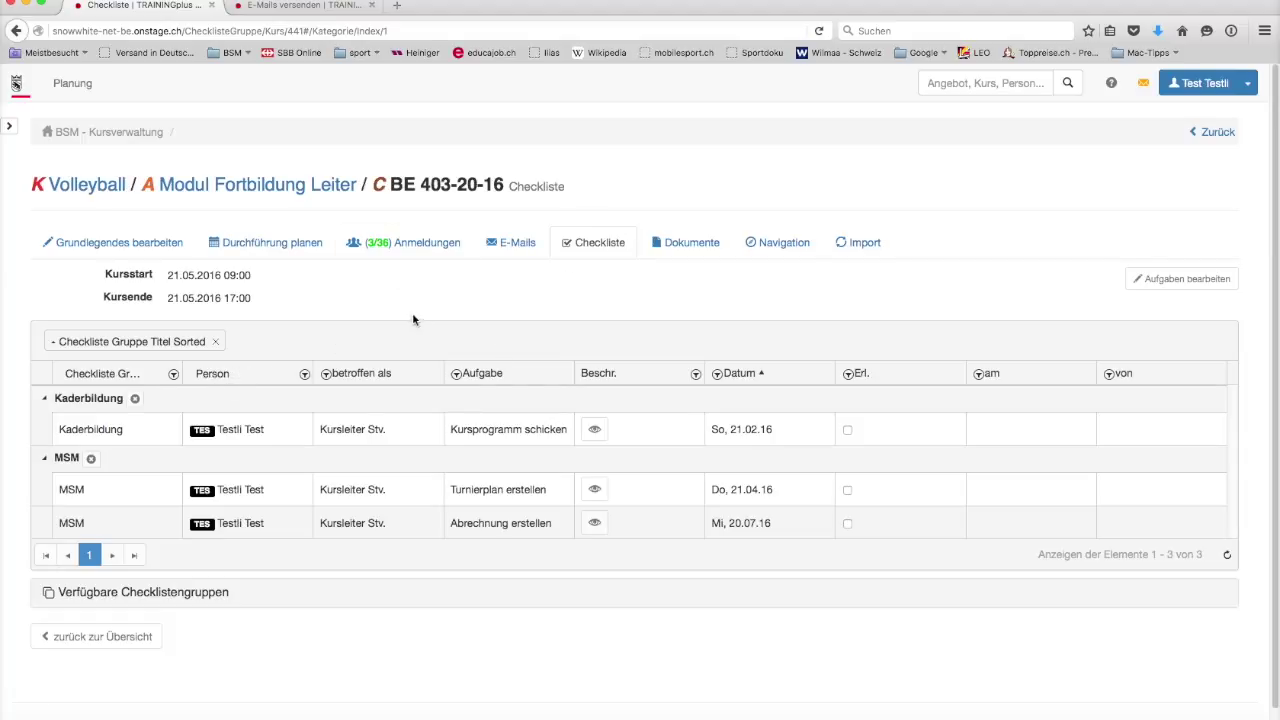
left_click(92, 458)
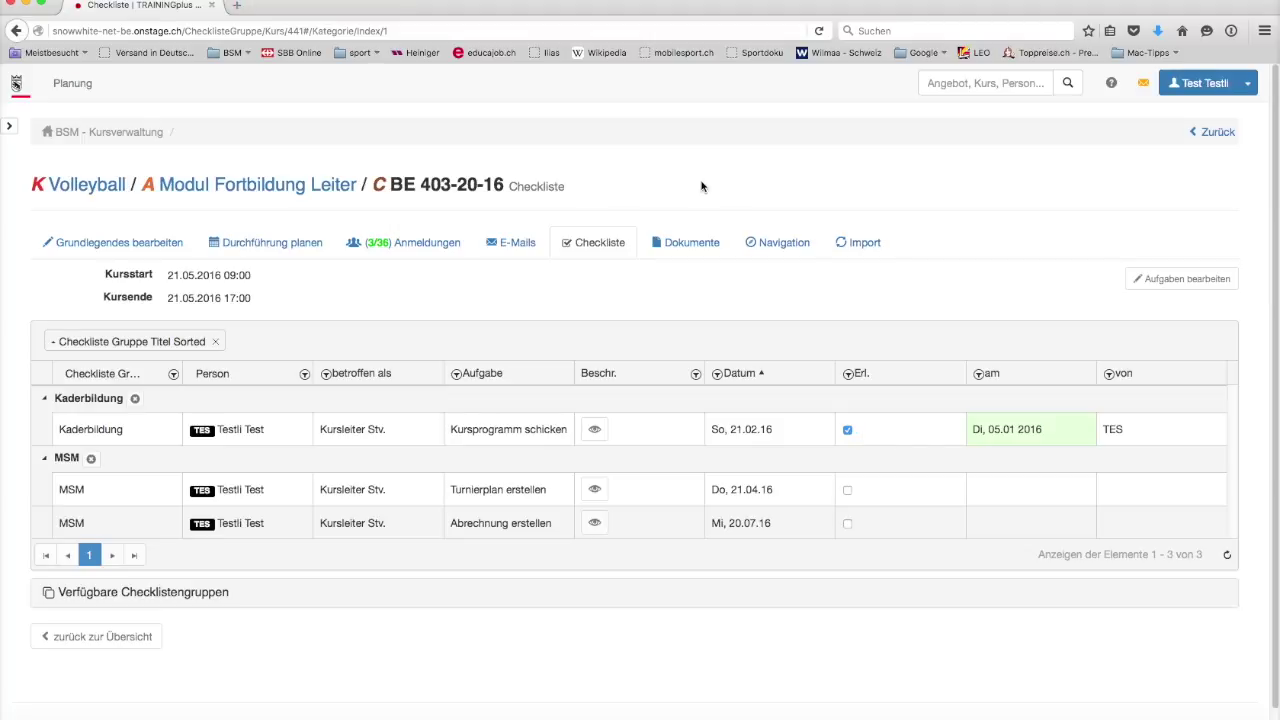
- Review the public course documents under Dokumente and check the inheritance indicator of App Factsheets
left_click(689, 246)
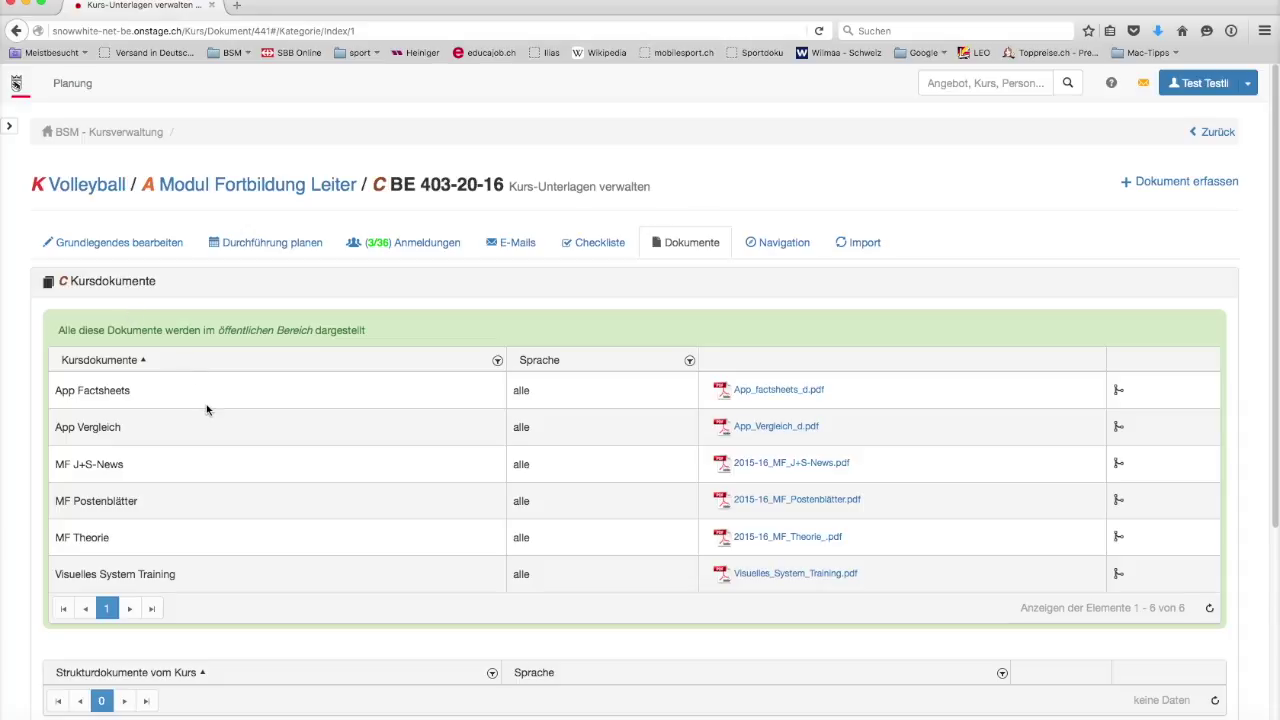
scroll(207, 409, "down", 2)
scroll(207, 409, "down", 1)
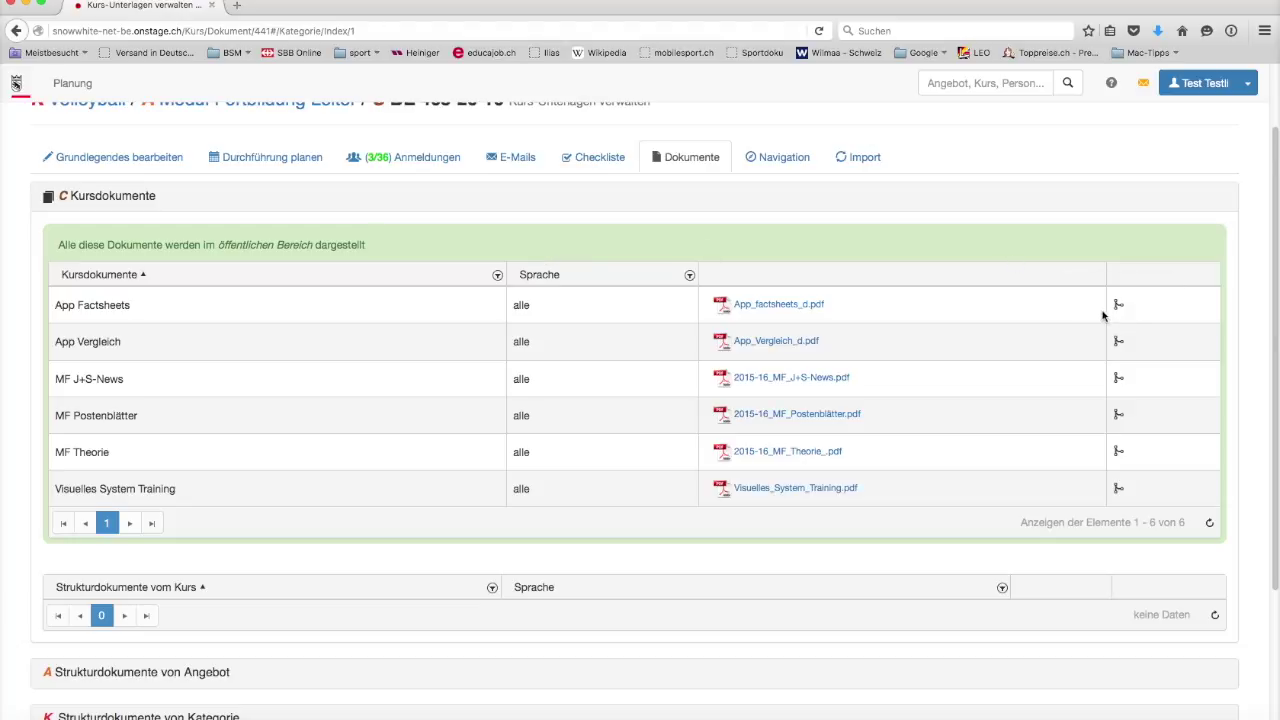
mouse_move(1118, 306)
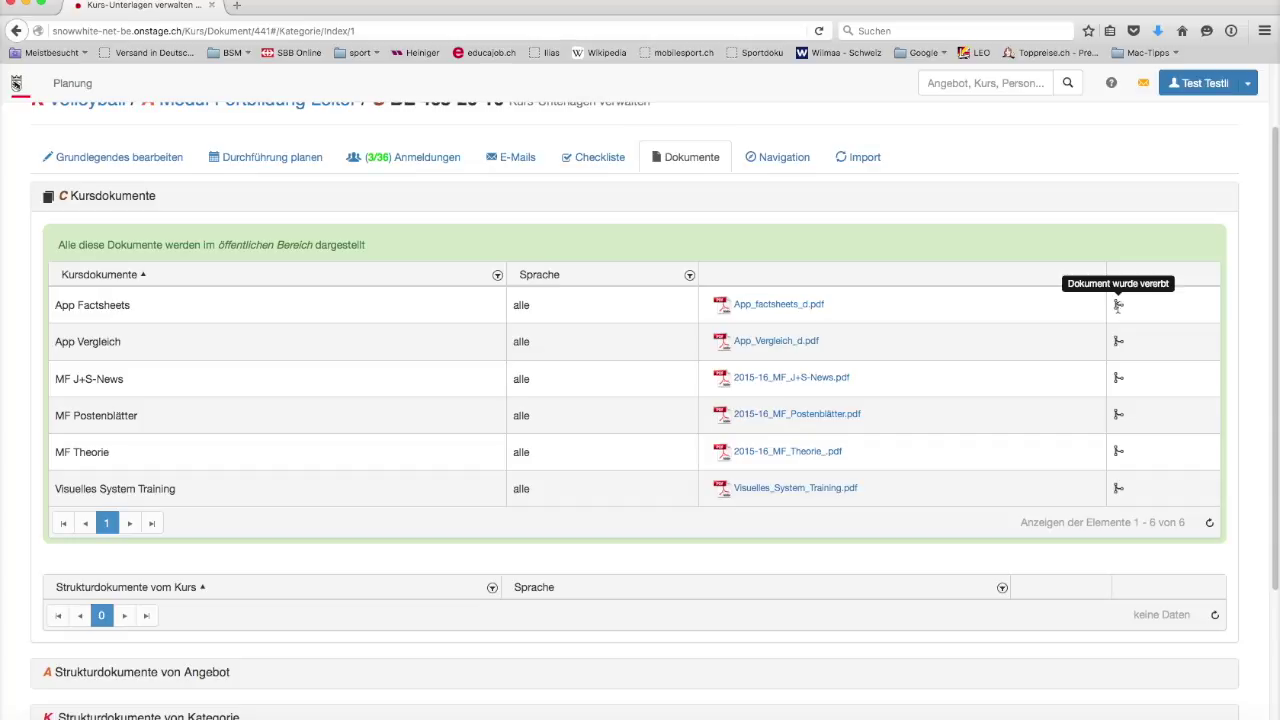
scroll(1118, 306, "up", 3)
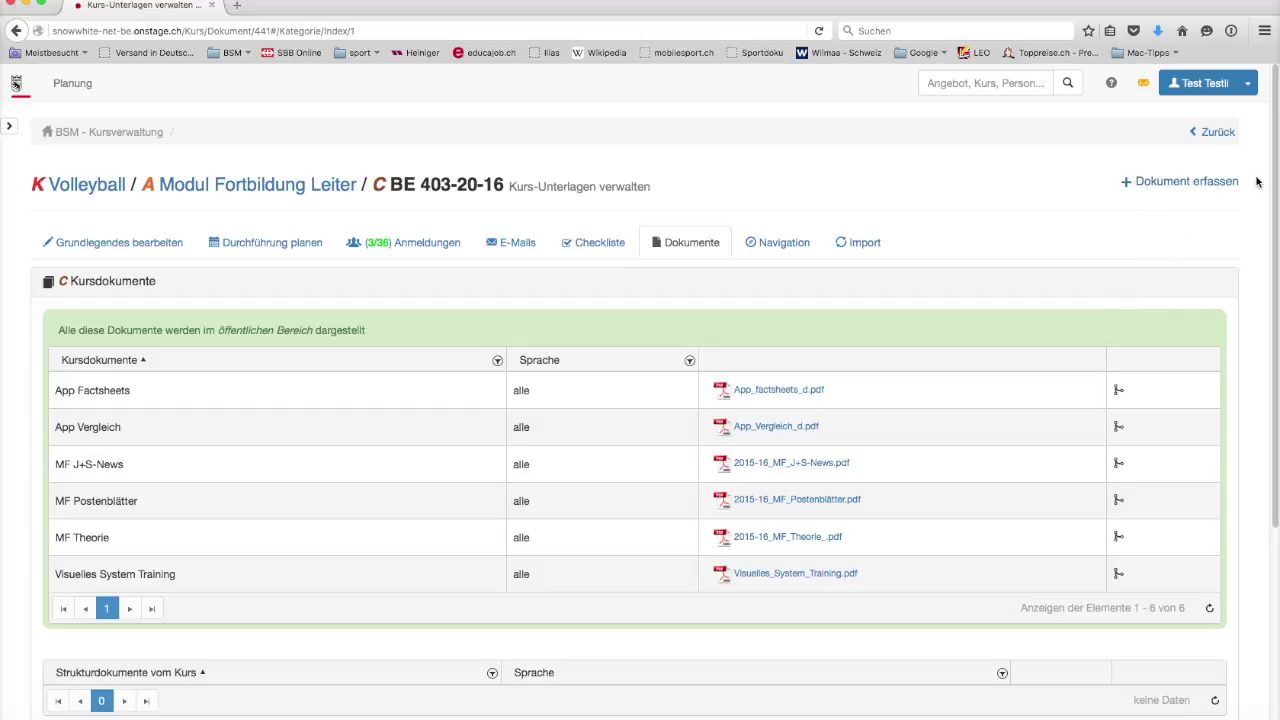
- Create a new course document and attach BE 403-18-15_Teilnehmerliste.pdf from Downloads
left_click(1182, 182)
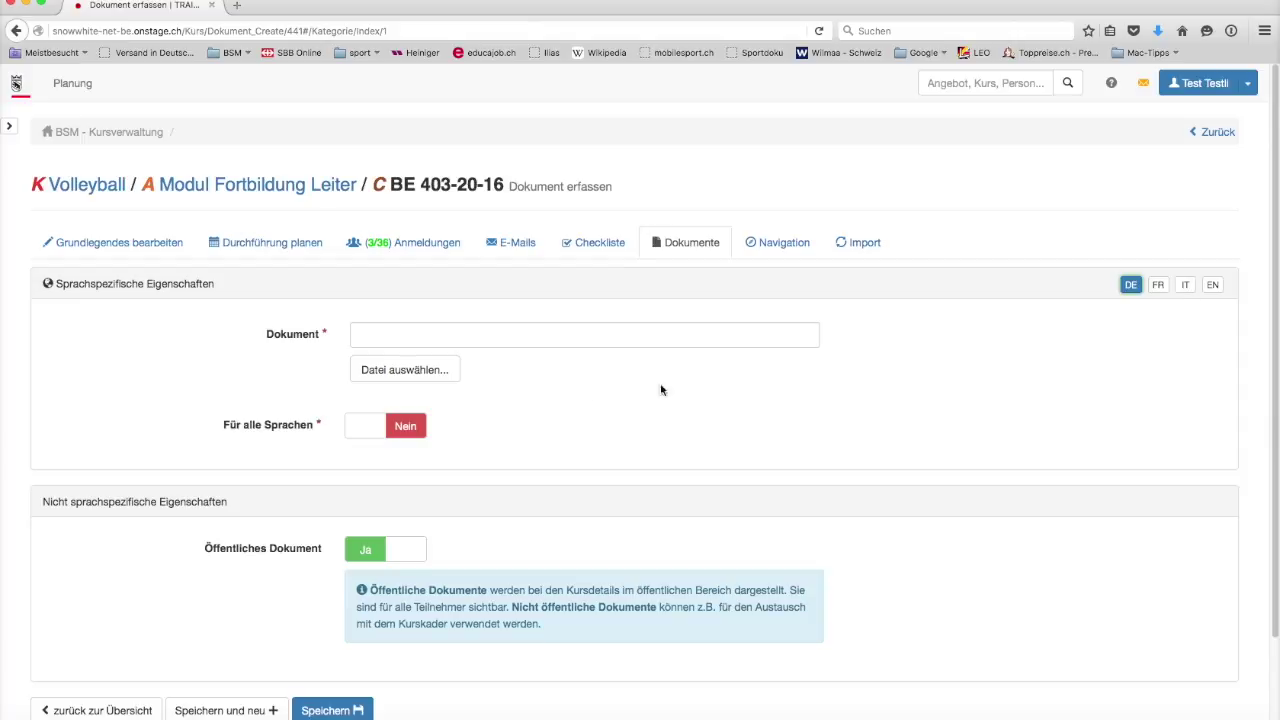
left_click(400, 372)
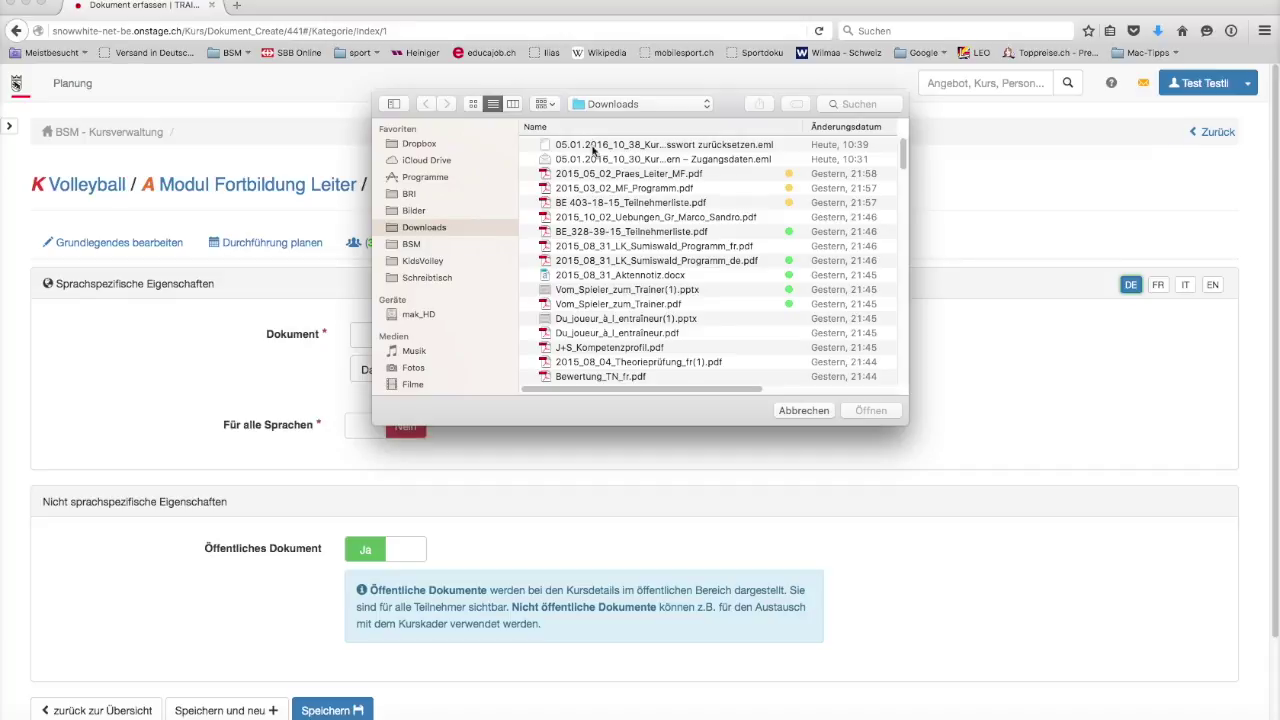
left_click(581, 206)
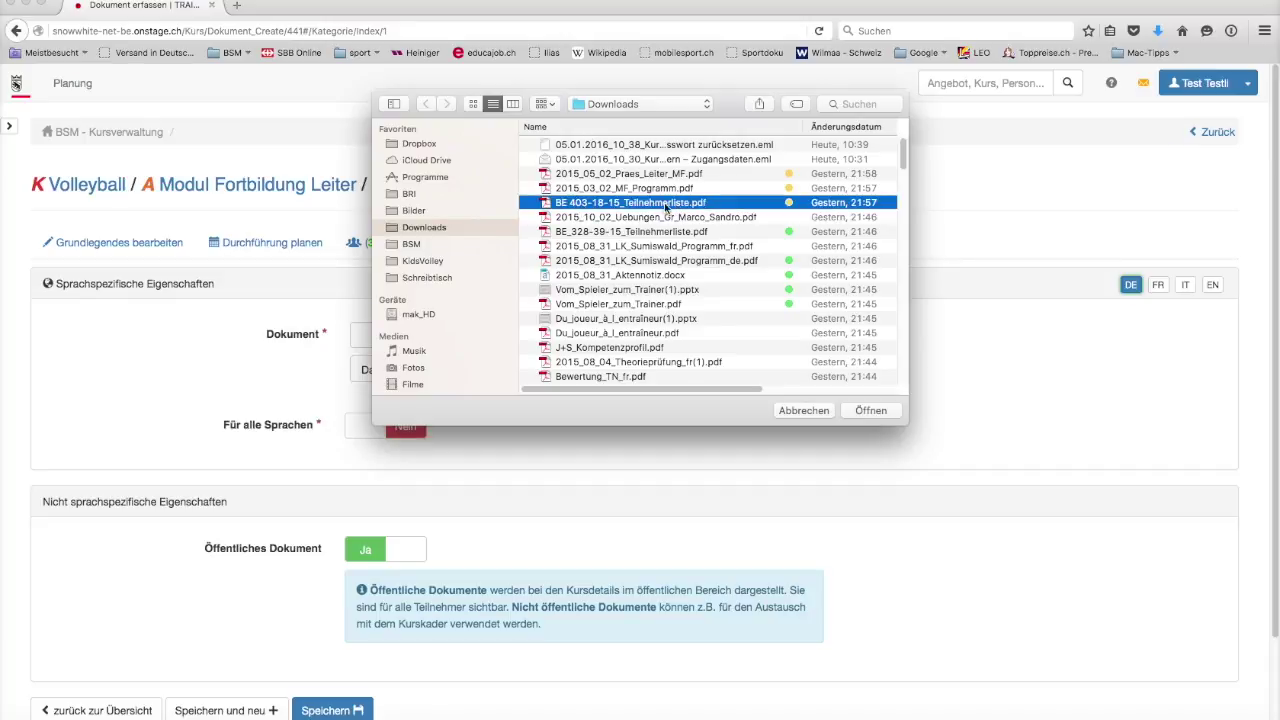
left_click(870, 411)
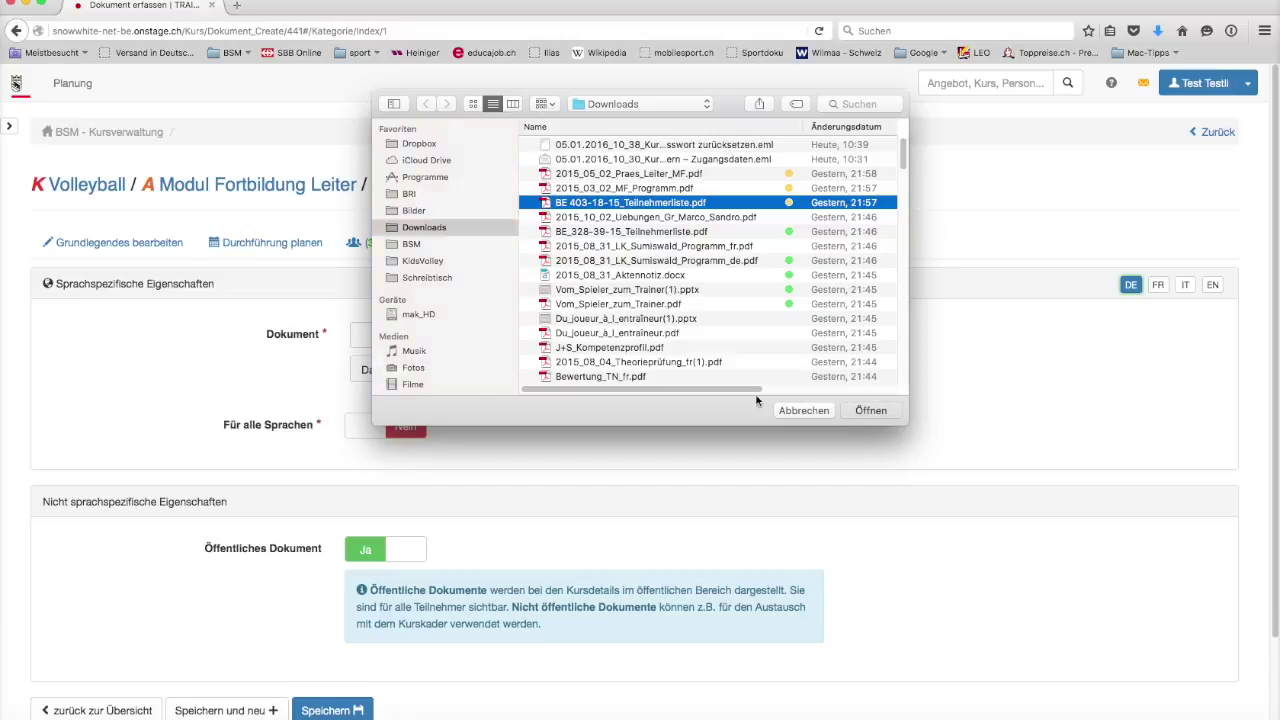
- Enter Teilnehmerliste as the title of the new document
left_click(471, 338)
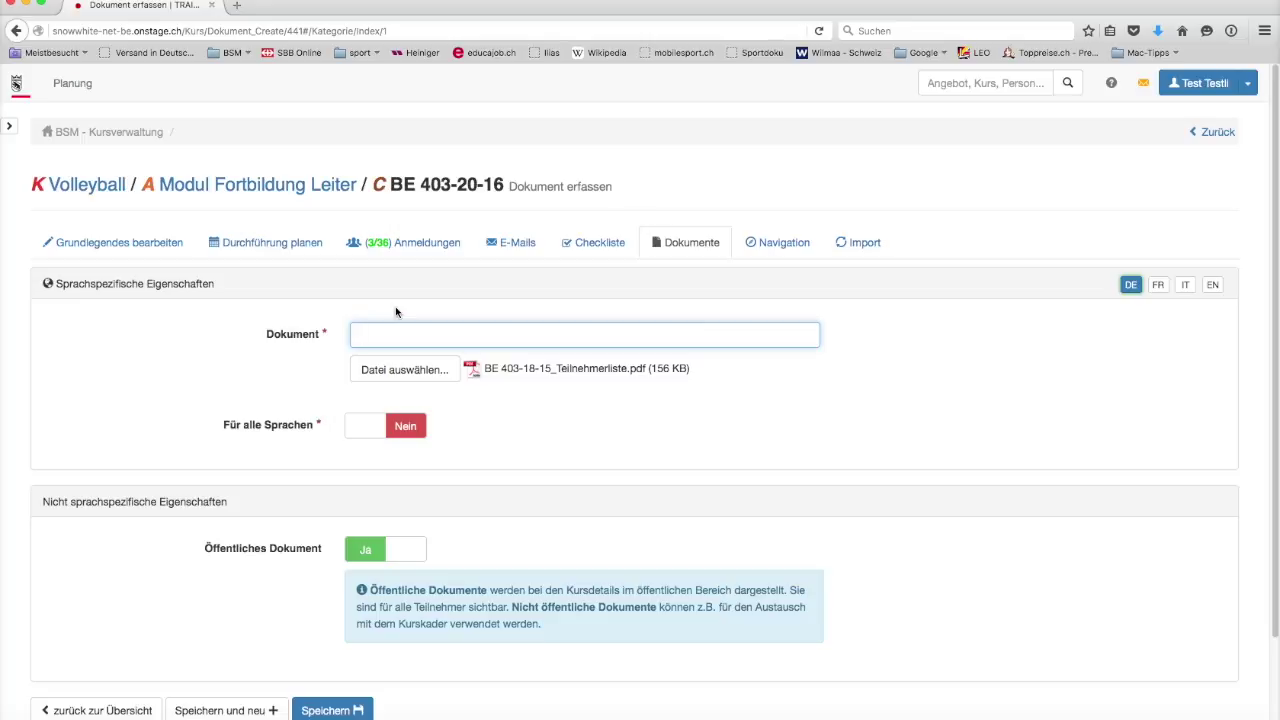
type("T")
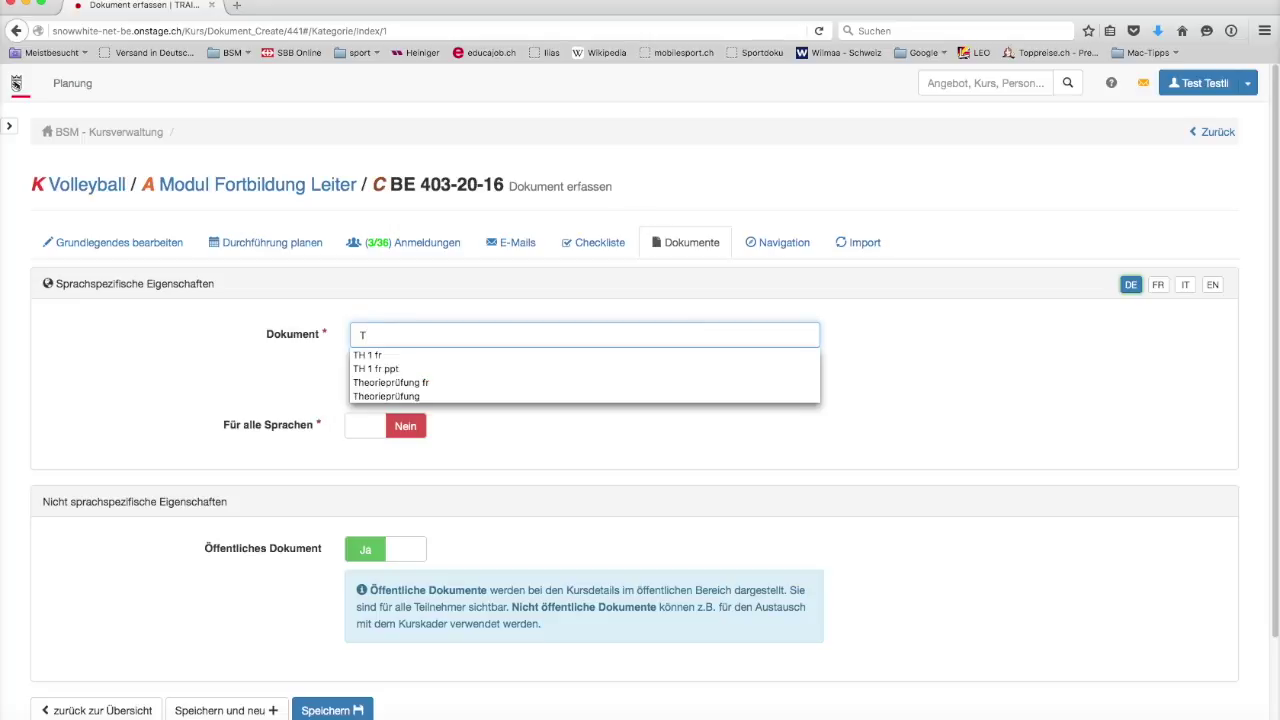
type("eil")
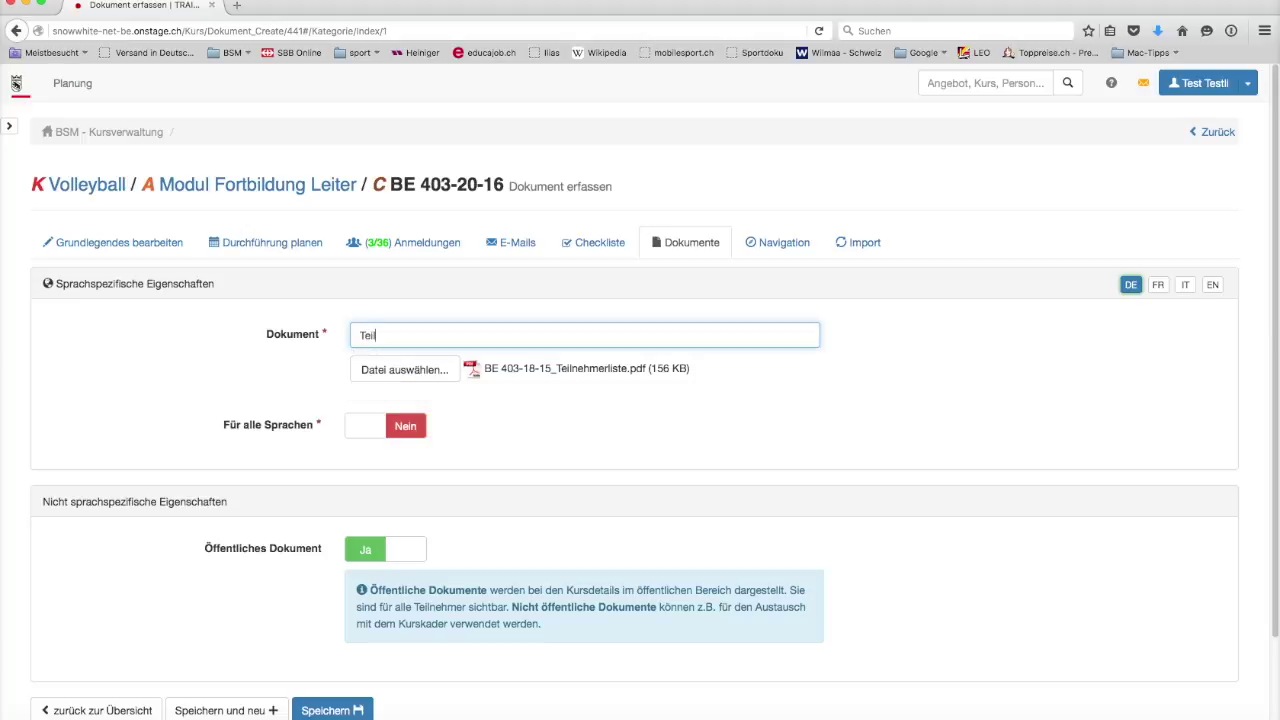
type("nehmerliste")
- Set Für alle Sprachen to Ja, keep Öffentliches Dokument at Ja, and save the document
left_click(375, 432)
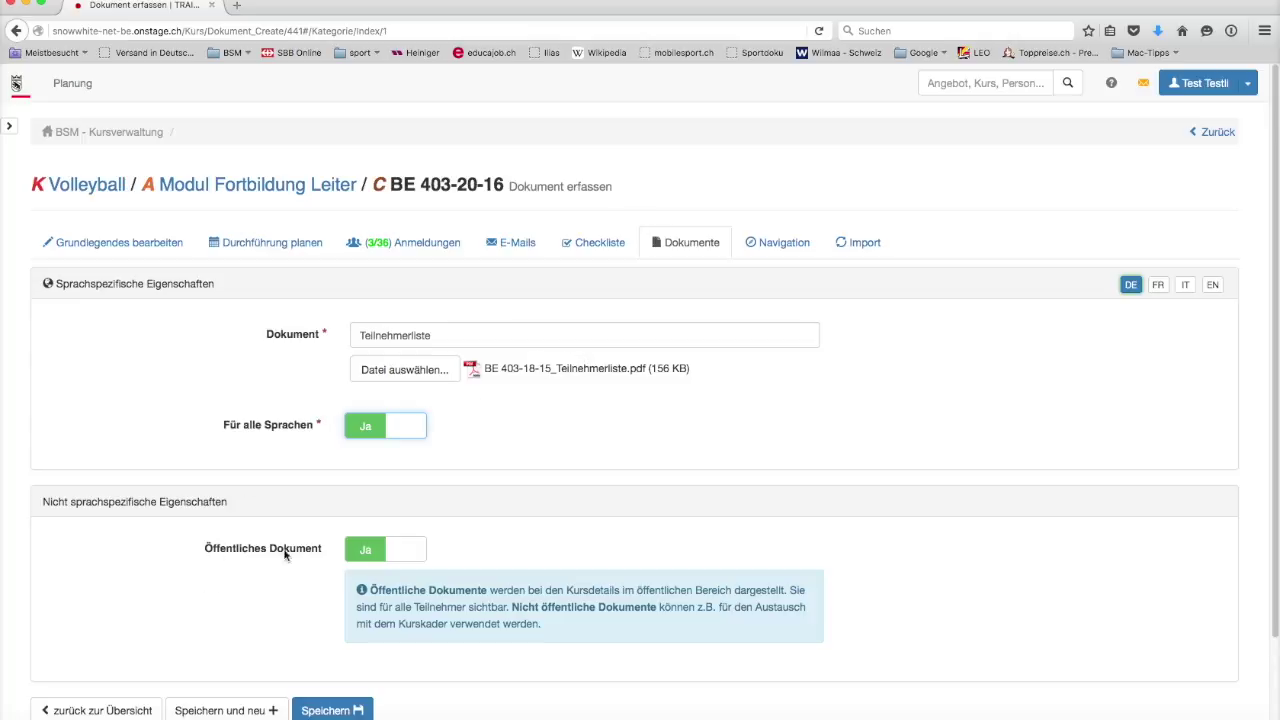
left_click(409, 557)
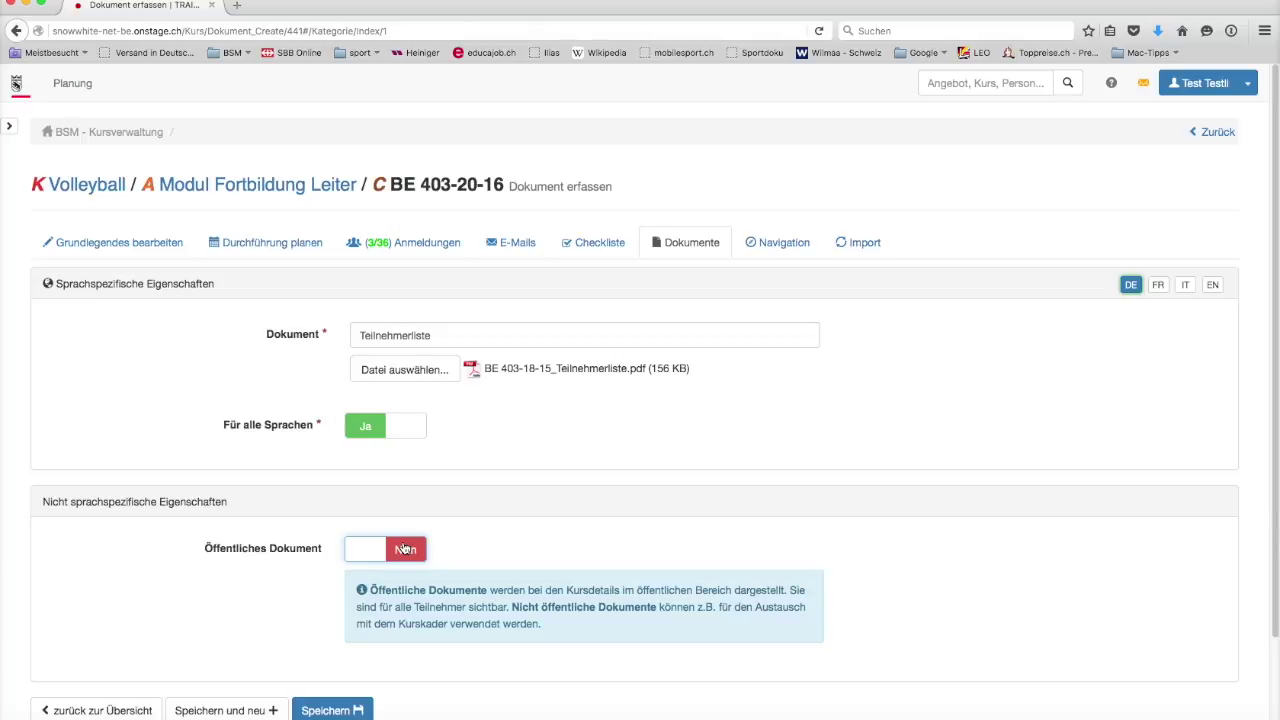
left_click(365, 551)
left_click(329, 711)
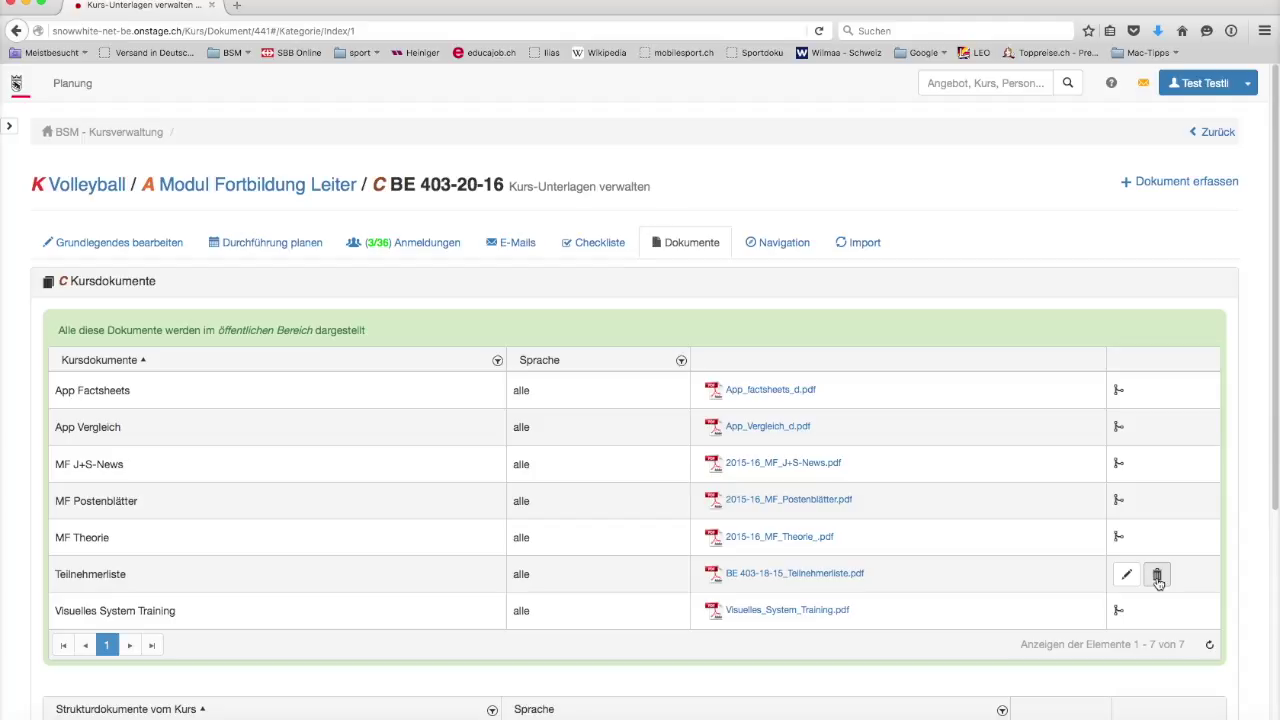
- Open 2015-16_MF_Theorie_.pdf in Adobe Acrobat Pro, look through its first slides, and close it
left_click(775, 539)
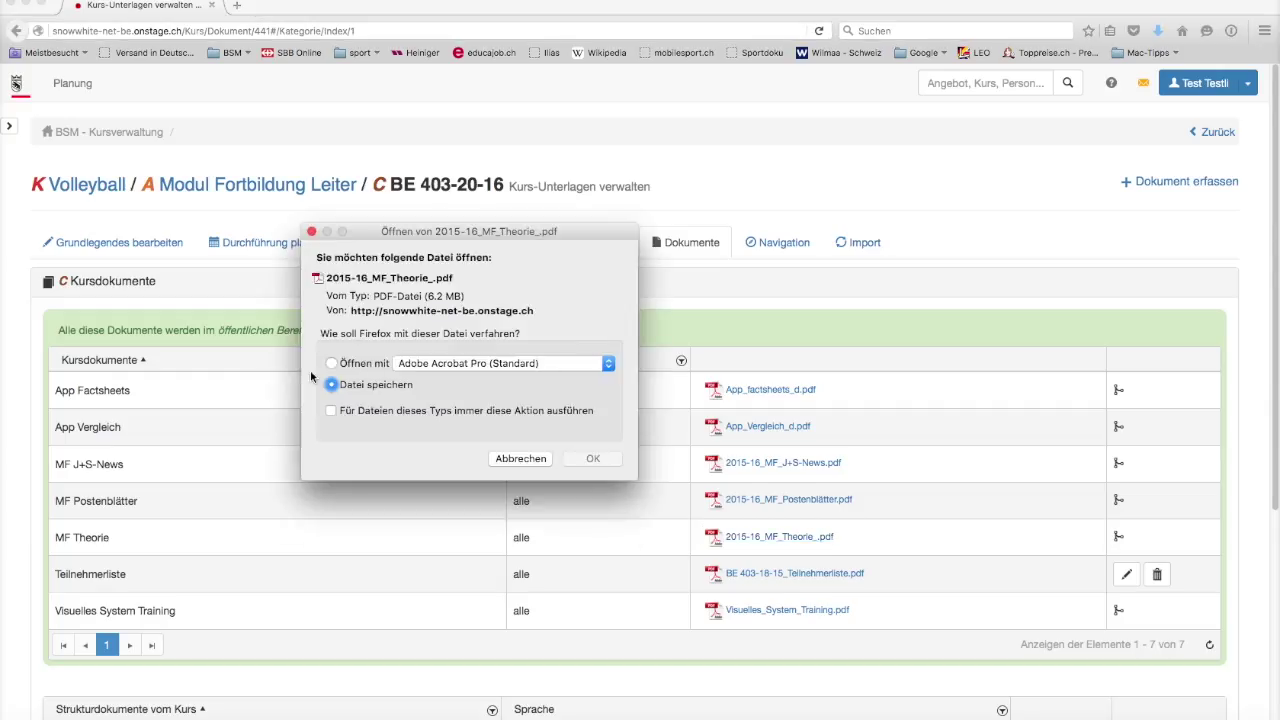
left_click(347, 369)
left_click(583, 458)
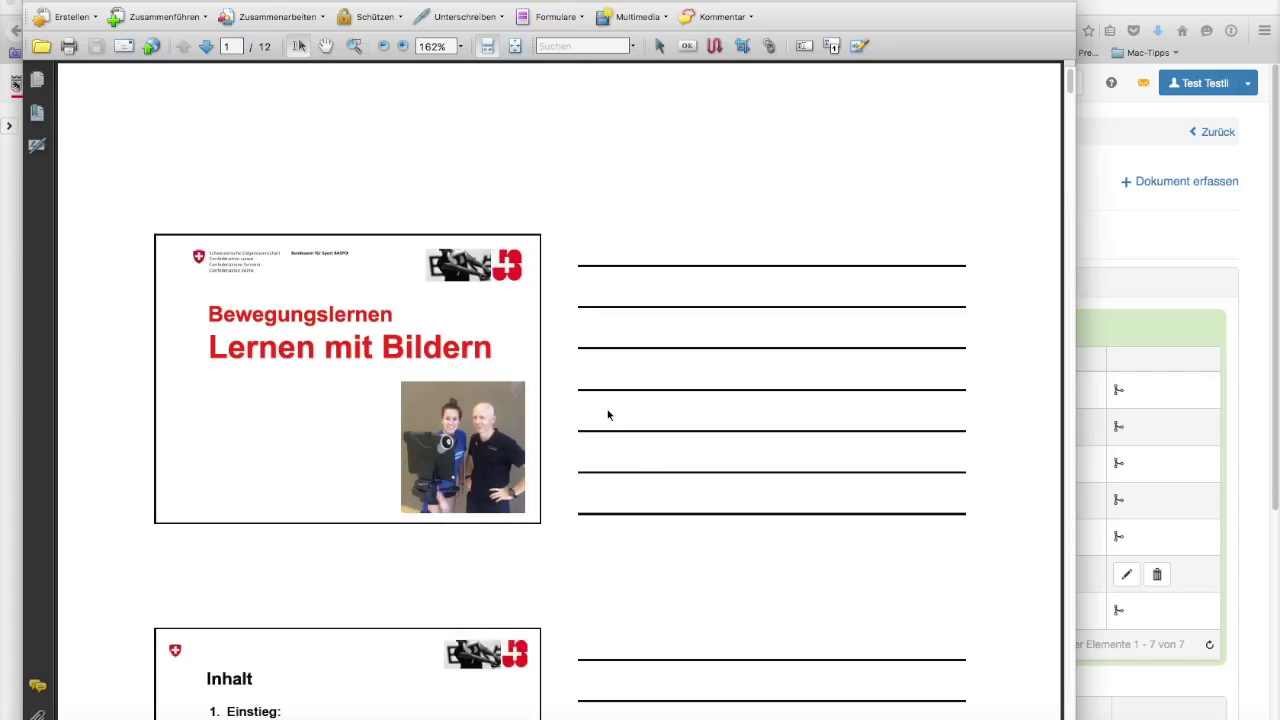
scroll(607, 411, "down", 3)
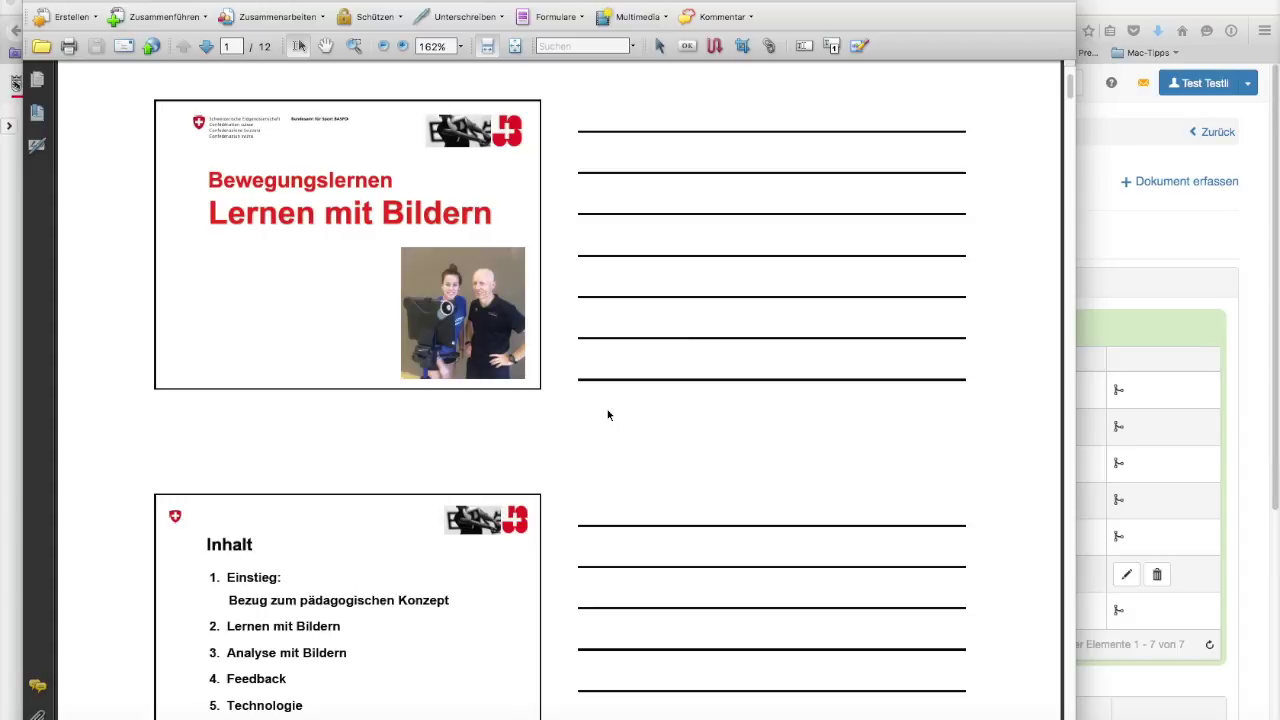
left_click(35, 4)
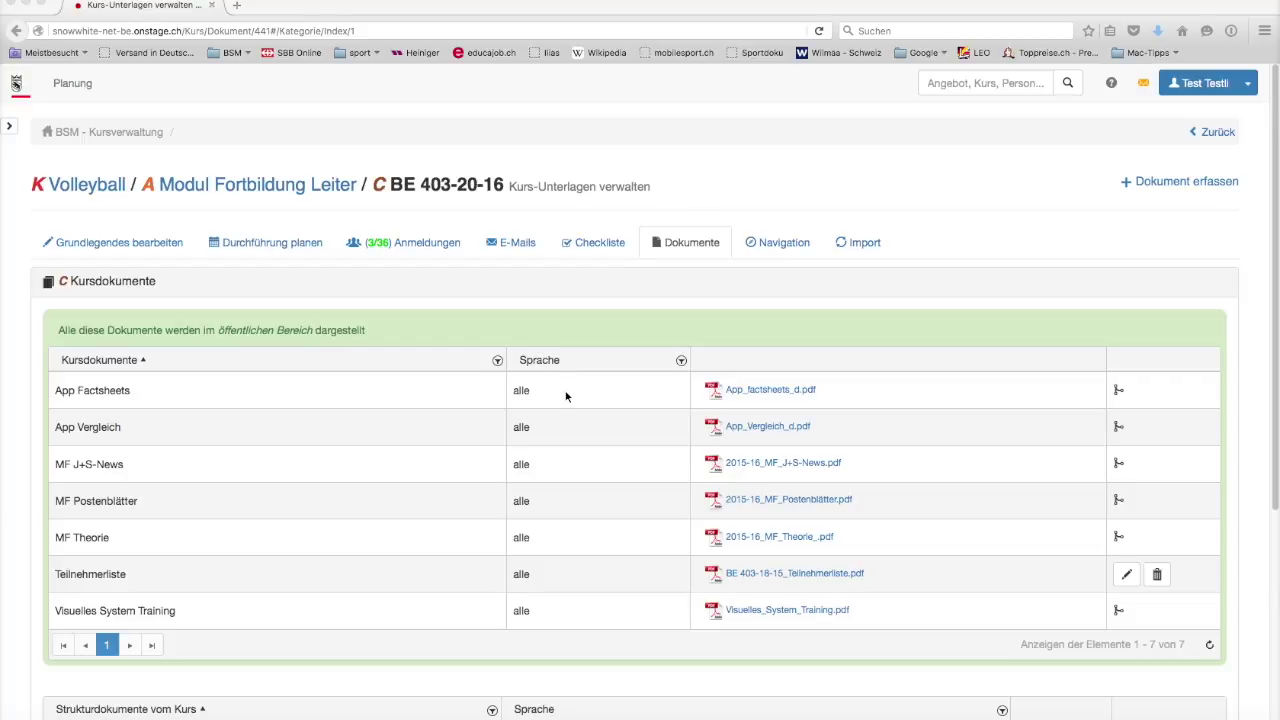
- Examine the document sections below the course documents and expand Strukturdokumente von Angebot to view its files
scroll(565, 397, "down", 3)
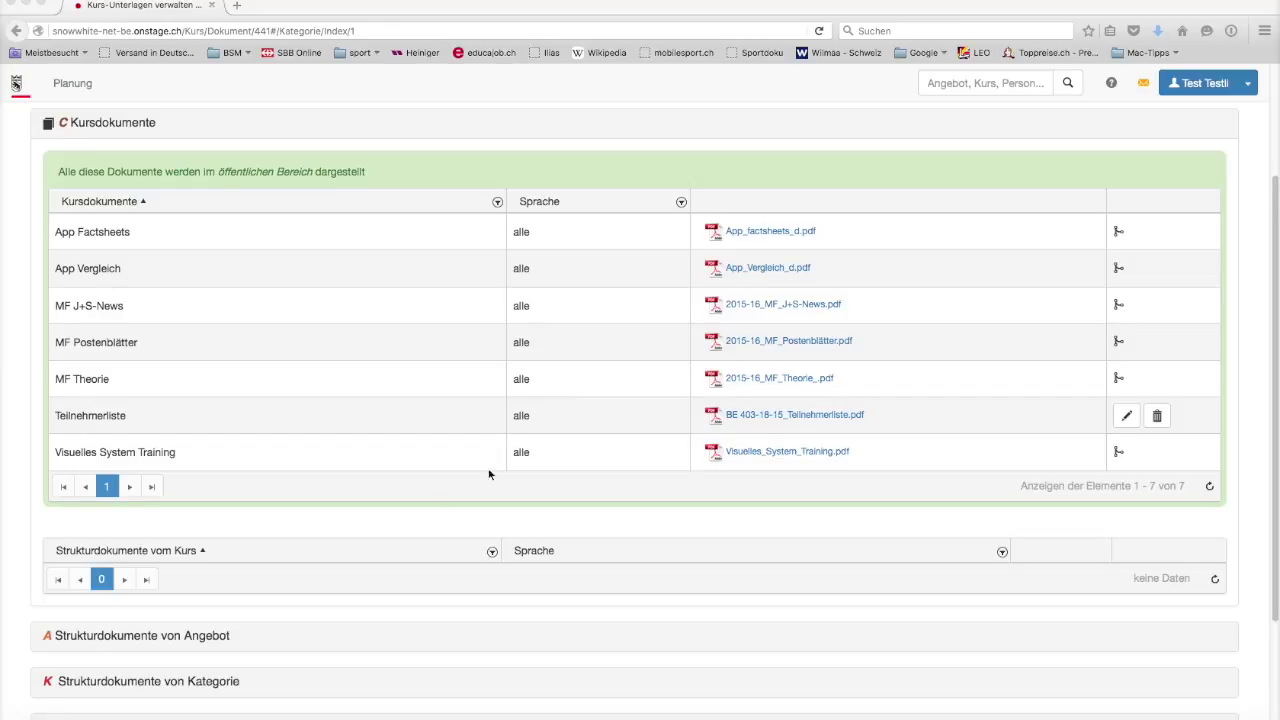
scroll(219, 563, "down", 2)
scroll(221, 568, "down", 2)
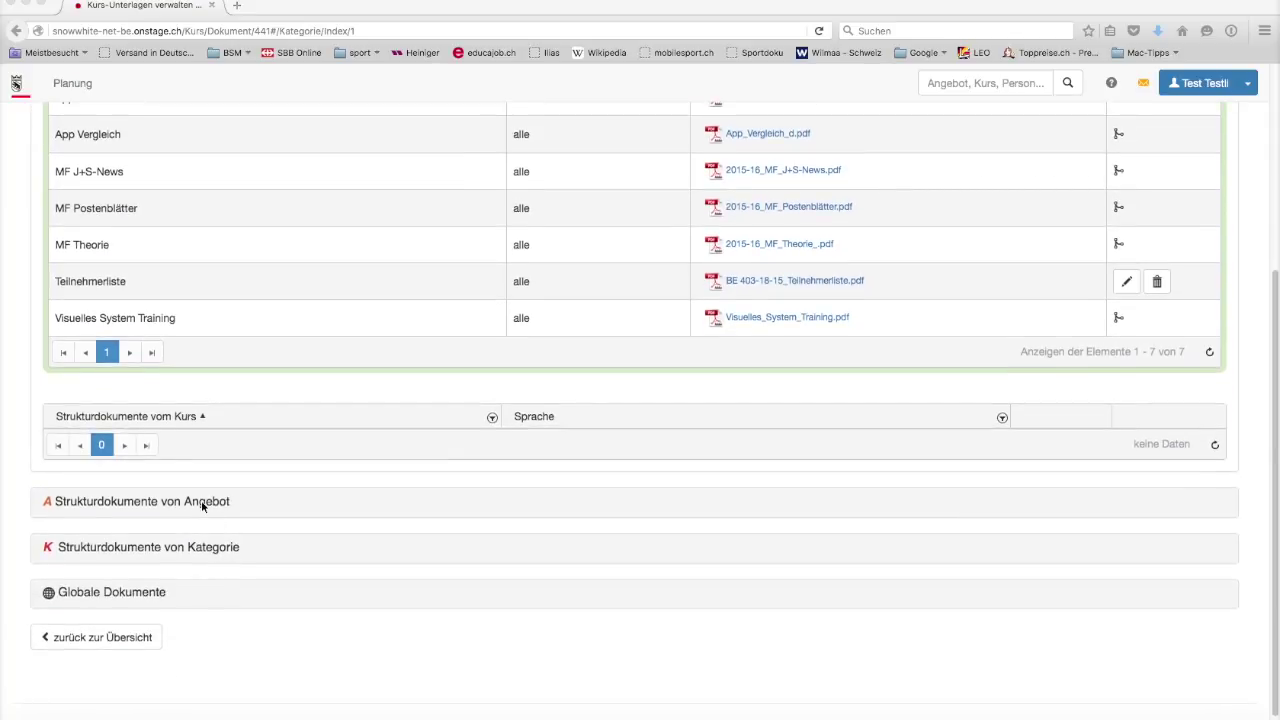
scroll(201, 500, "up", 5)
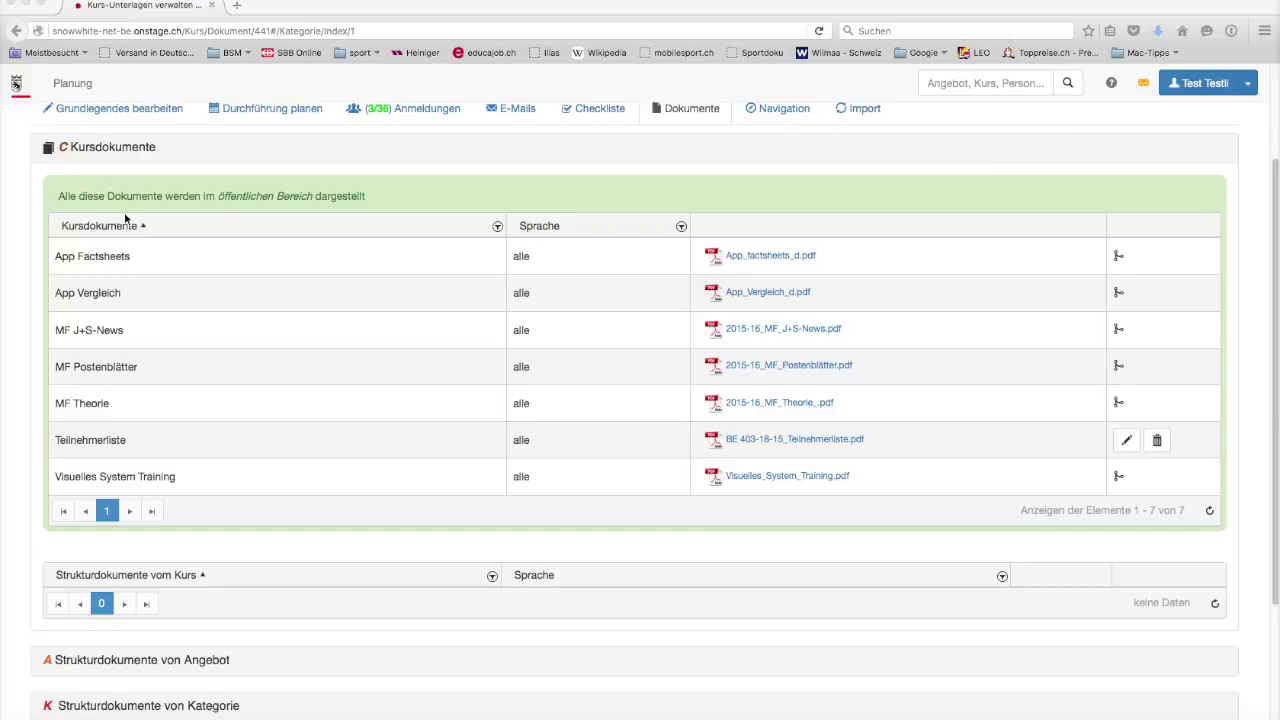
scroll(128, 280, "down", 6)
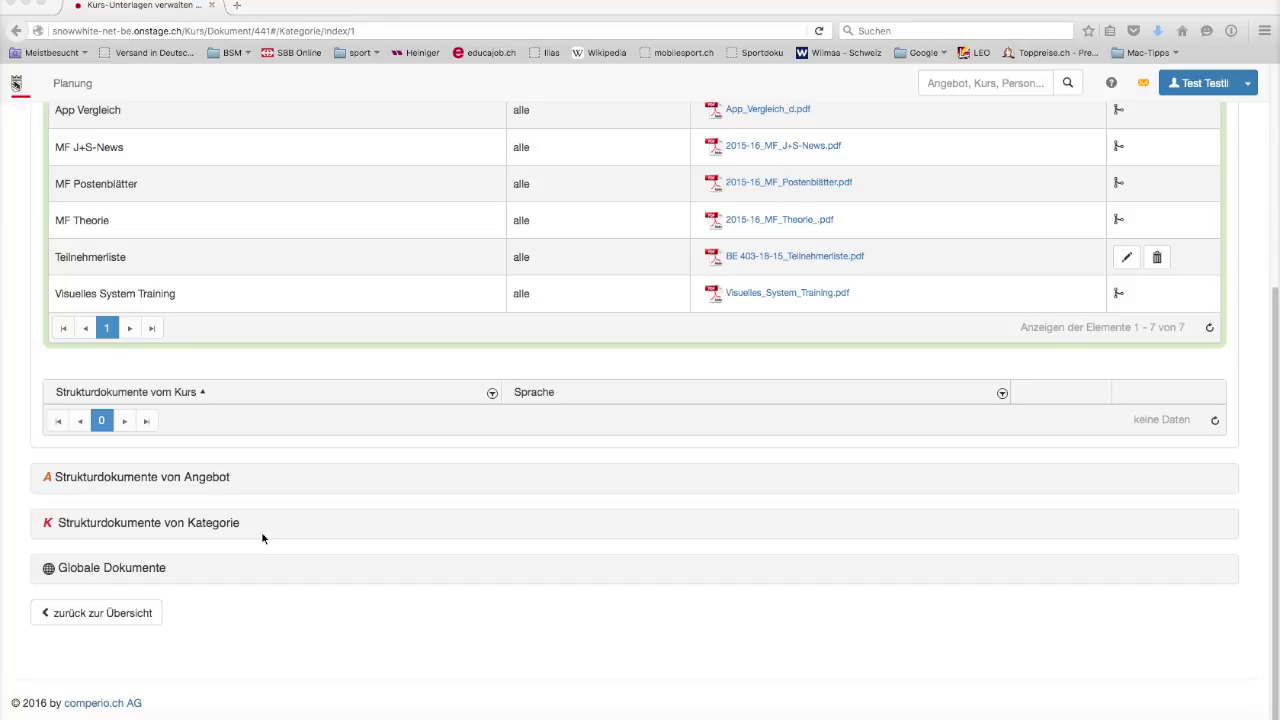
left_click(182, 480)
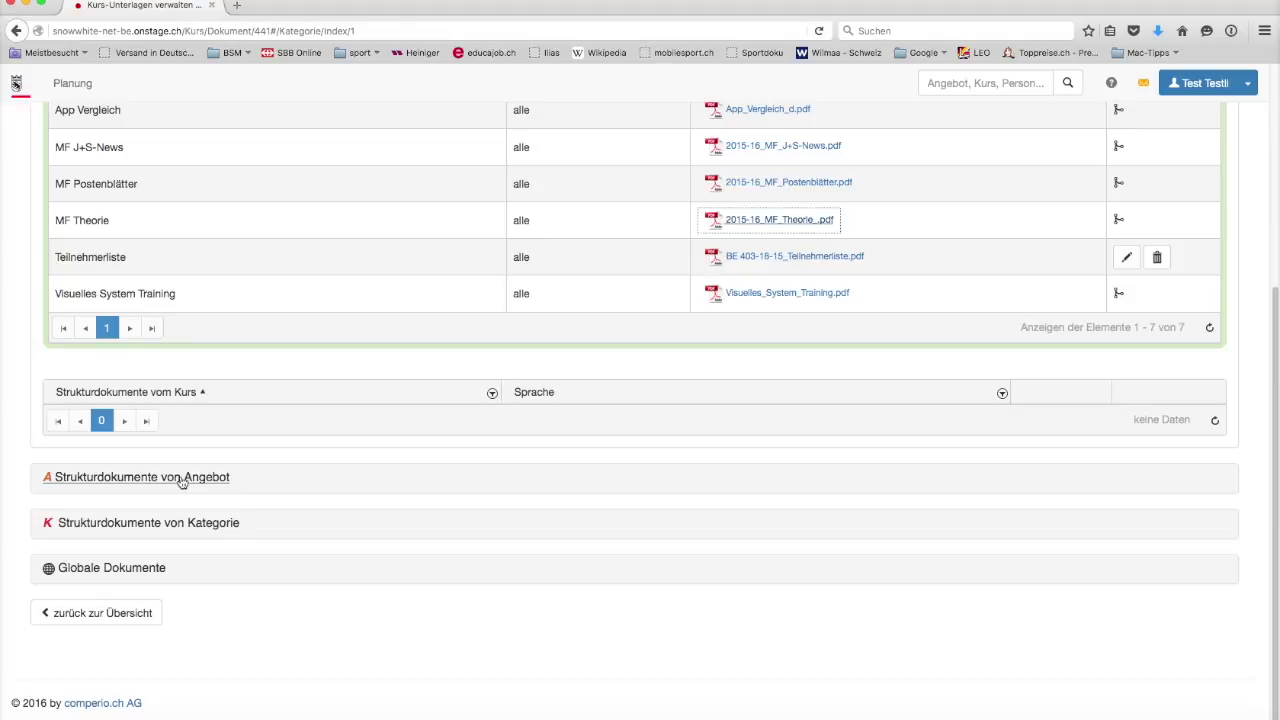
left_click(182, 478)
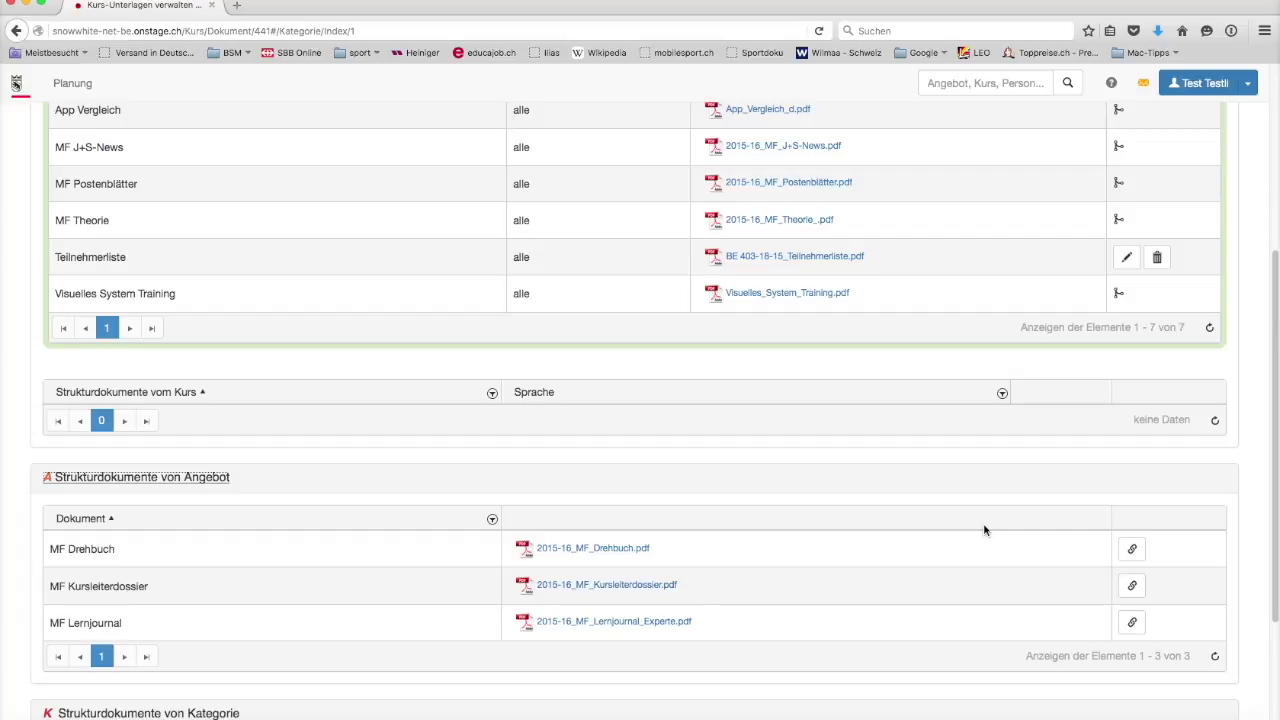
scroll(984, 530, "up", 3)
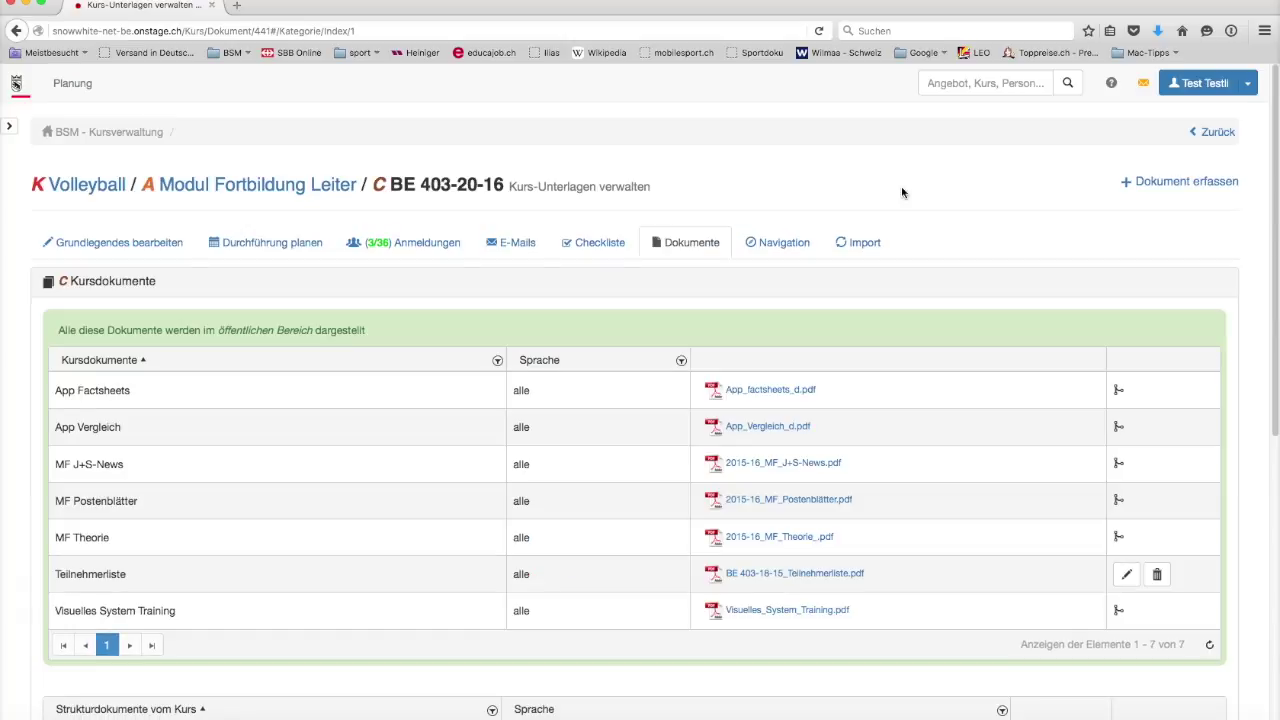
- View the public registration form links under Navigation and highlight the Öffentliche Kursansicht heading
left_click(800, 246)
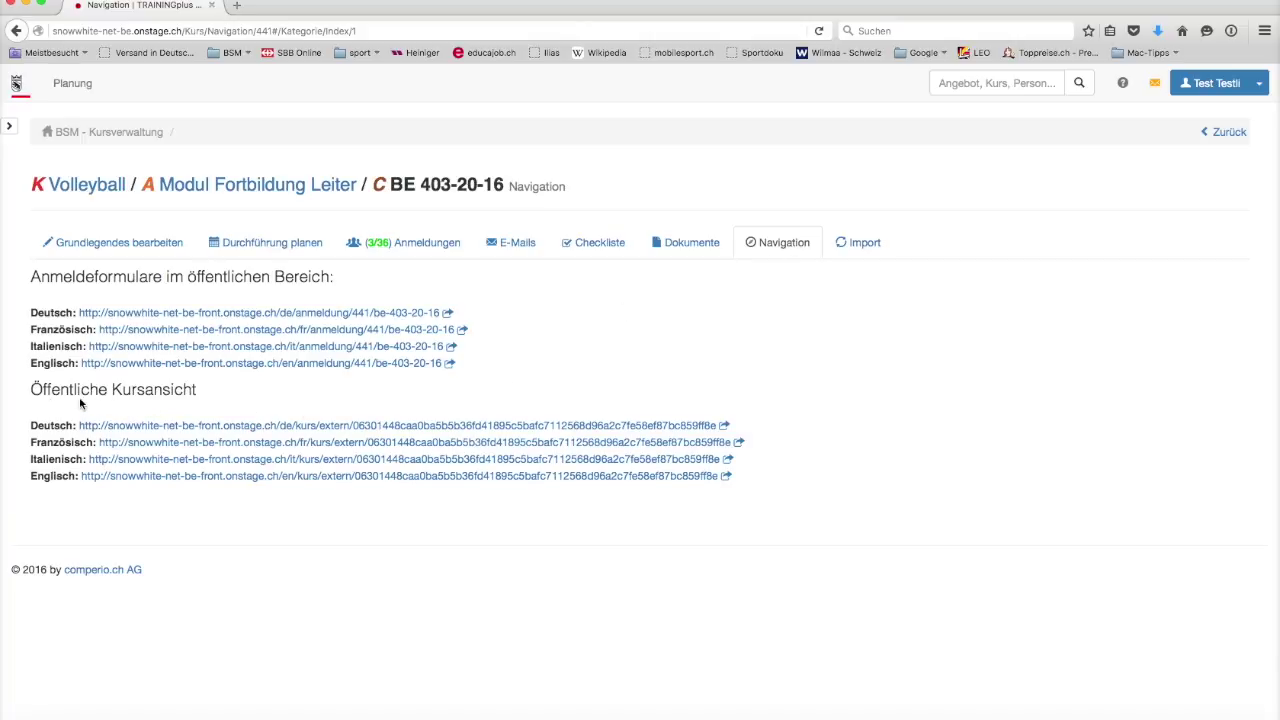
left_click_drag(30, 388, 197, 400)
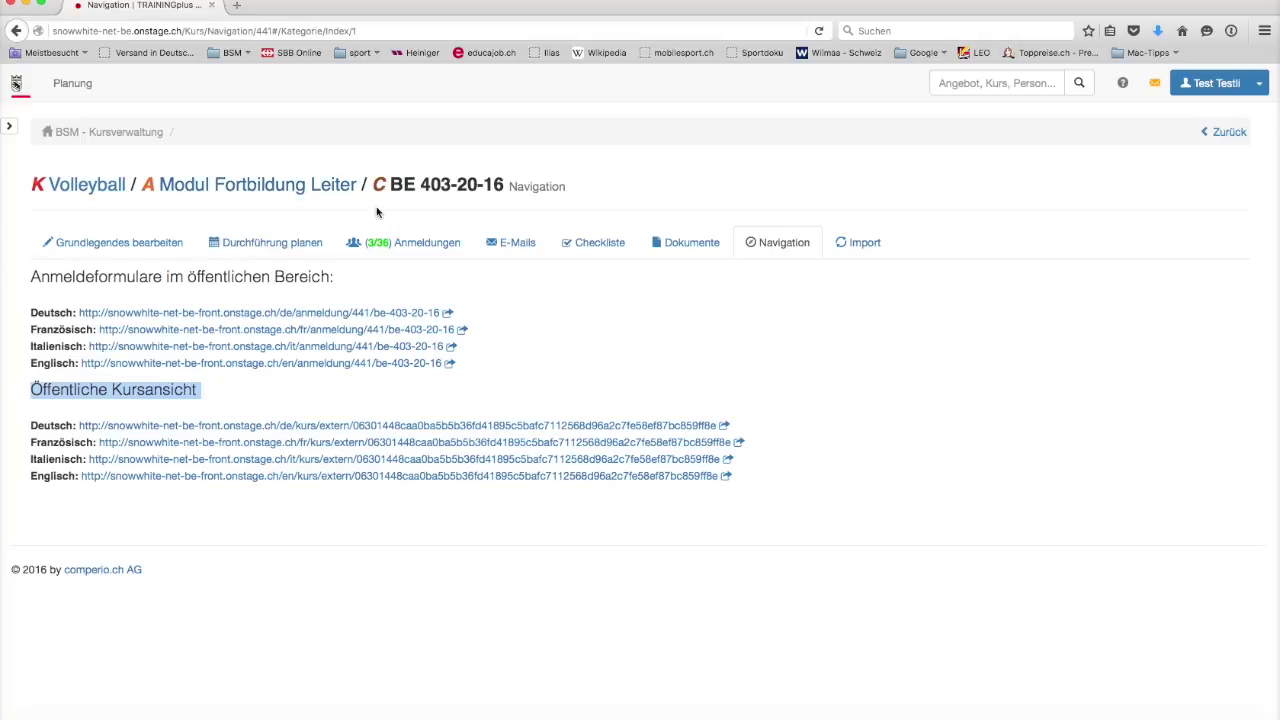
- Open the parent offer Modul Fortbildung Leiter to view its properties
left_click(238, 185)
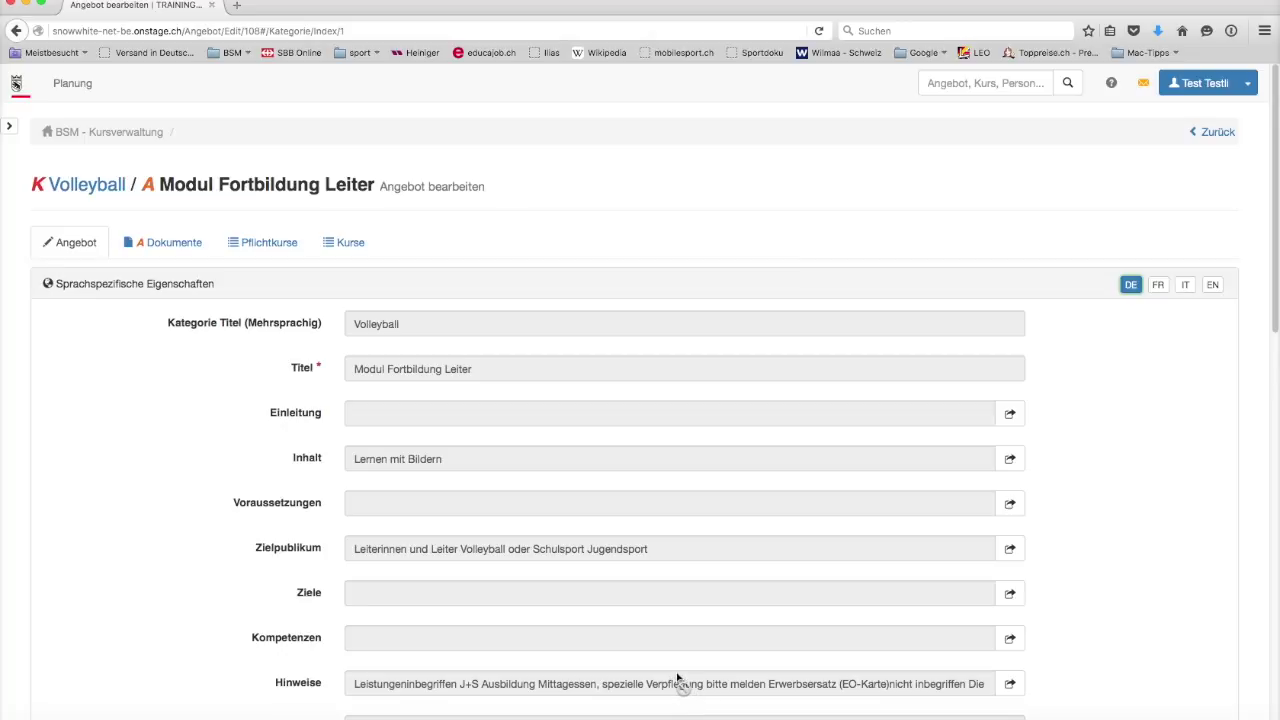
- Look through the offer's language-specific properties, reading the full Hinweise text and closing it without changes
scroll(674, 670, "down", 2)
scroll(675, 672, "down", 1)
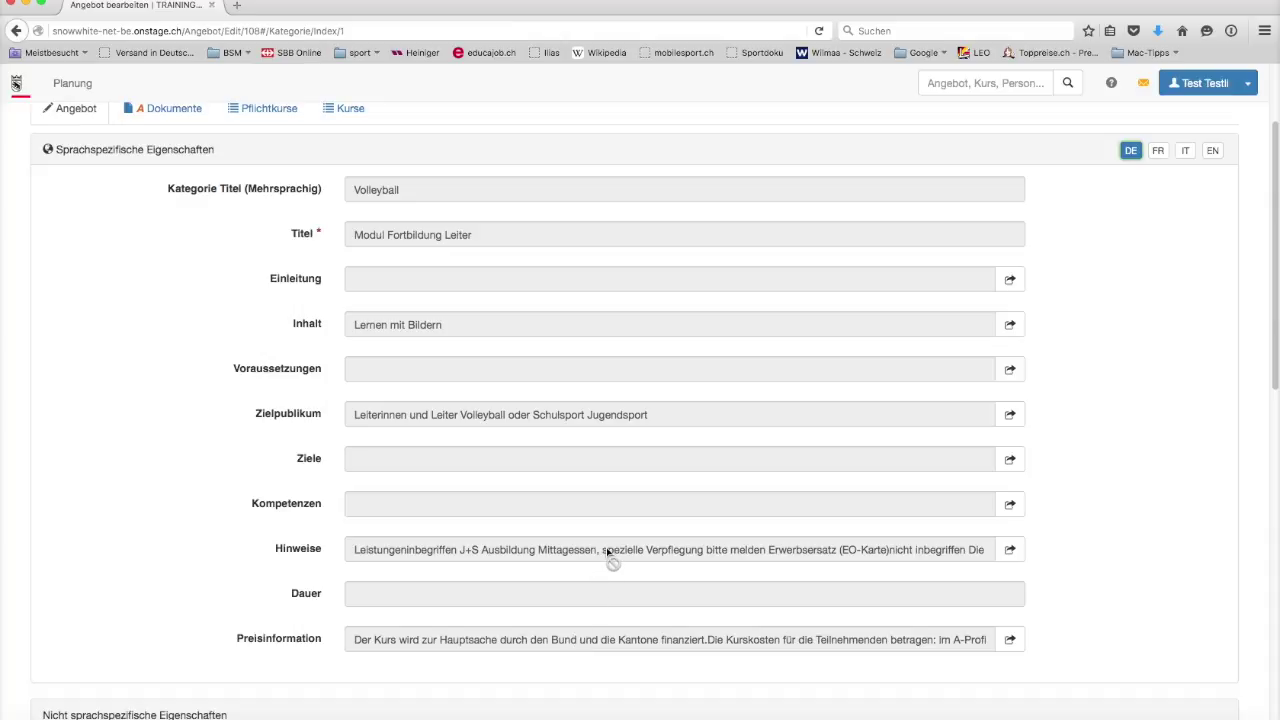
left_click(1009, 551)
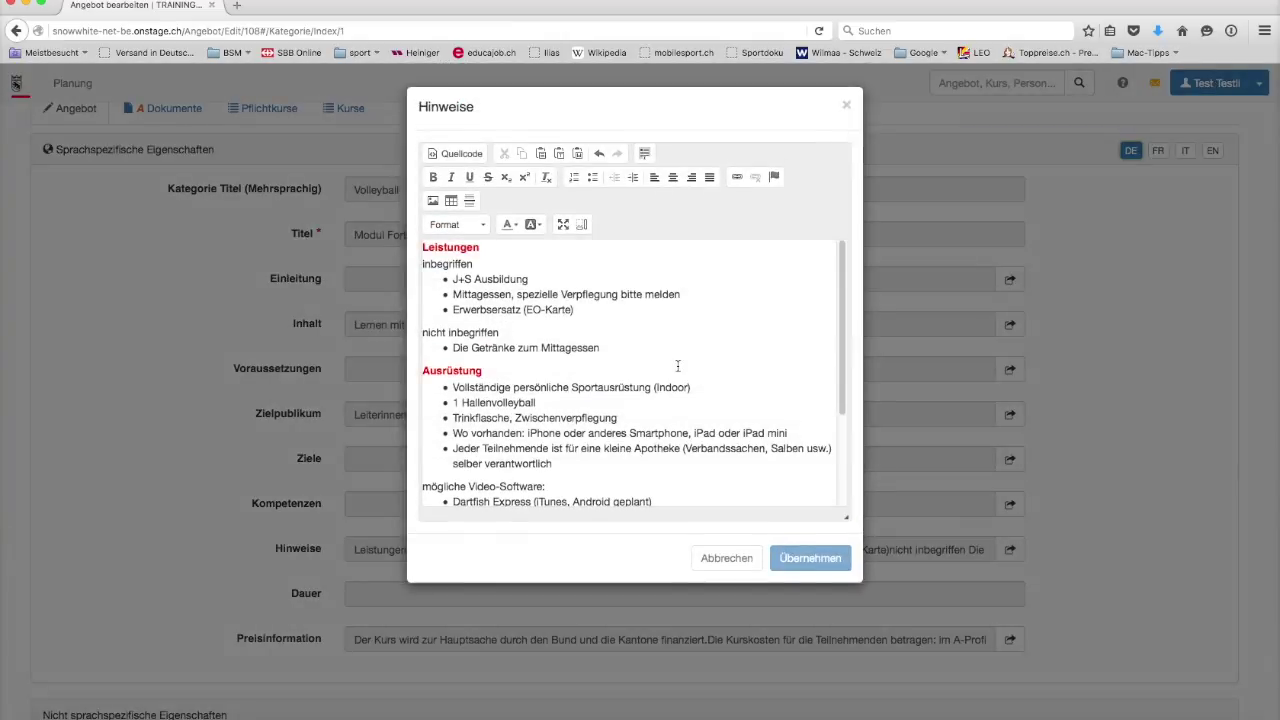
scroll(678, 366, "down", 3)
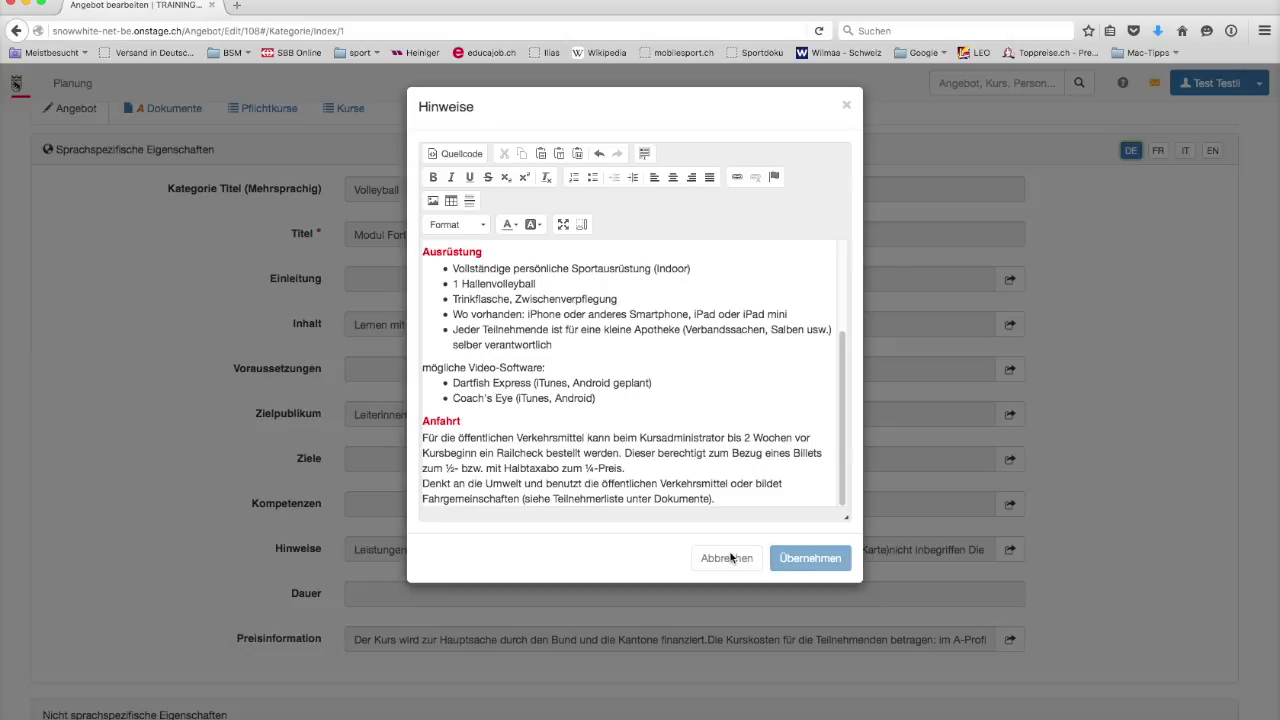
left_click(847, 108)
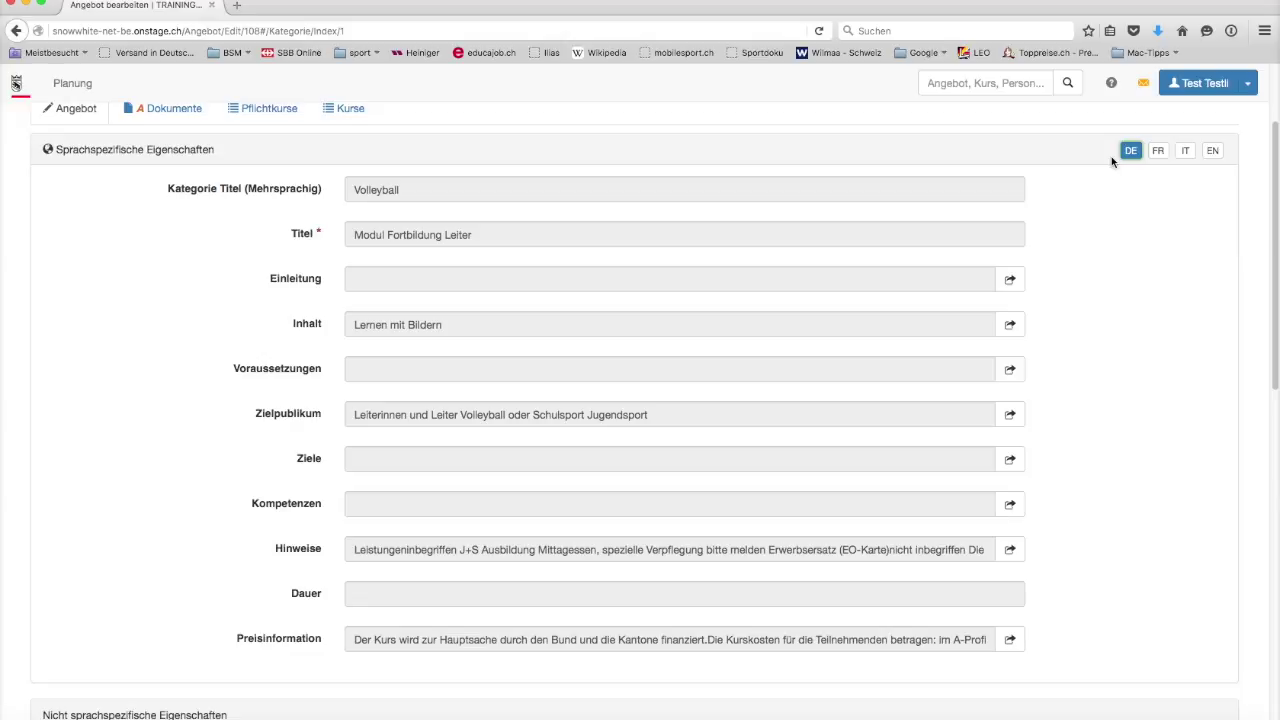
scroll(1077, 220, "down", 4)
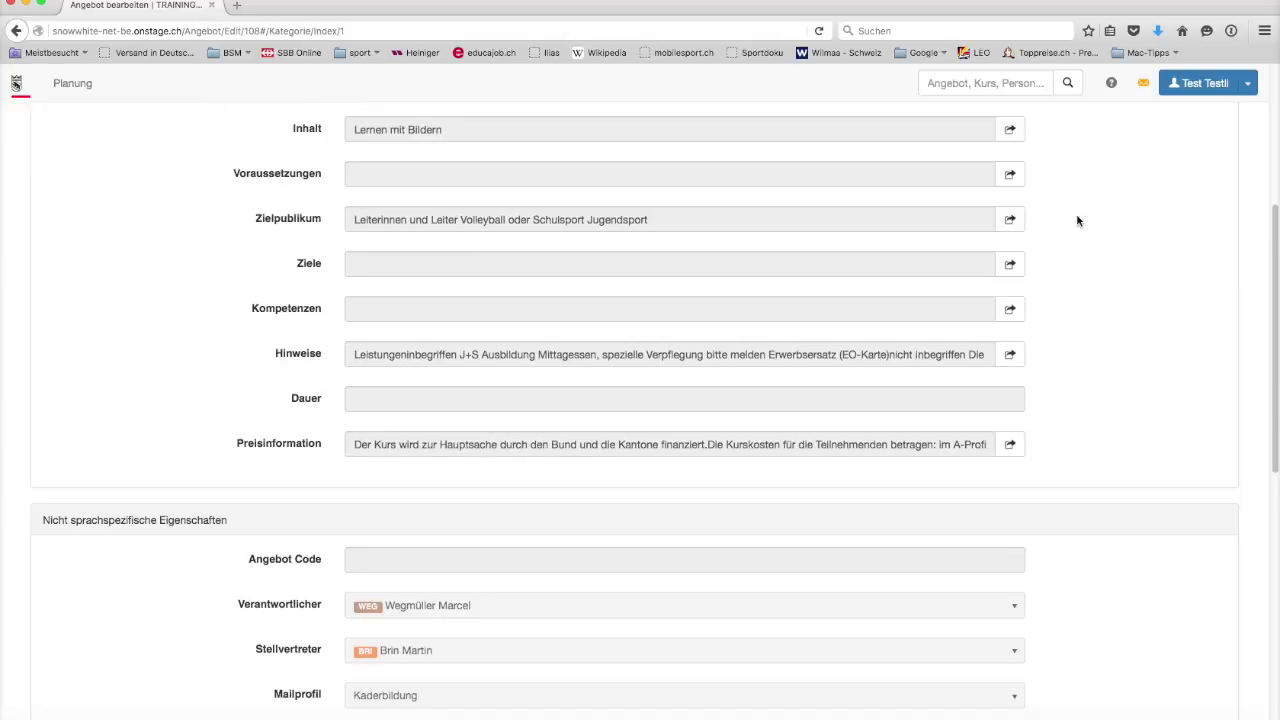
scroll(1077, 220, "up", 5)
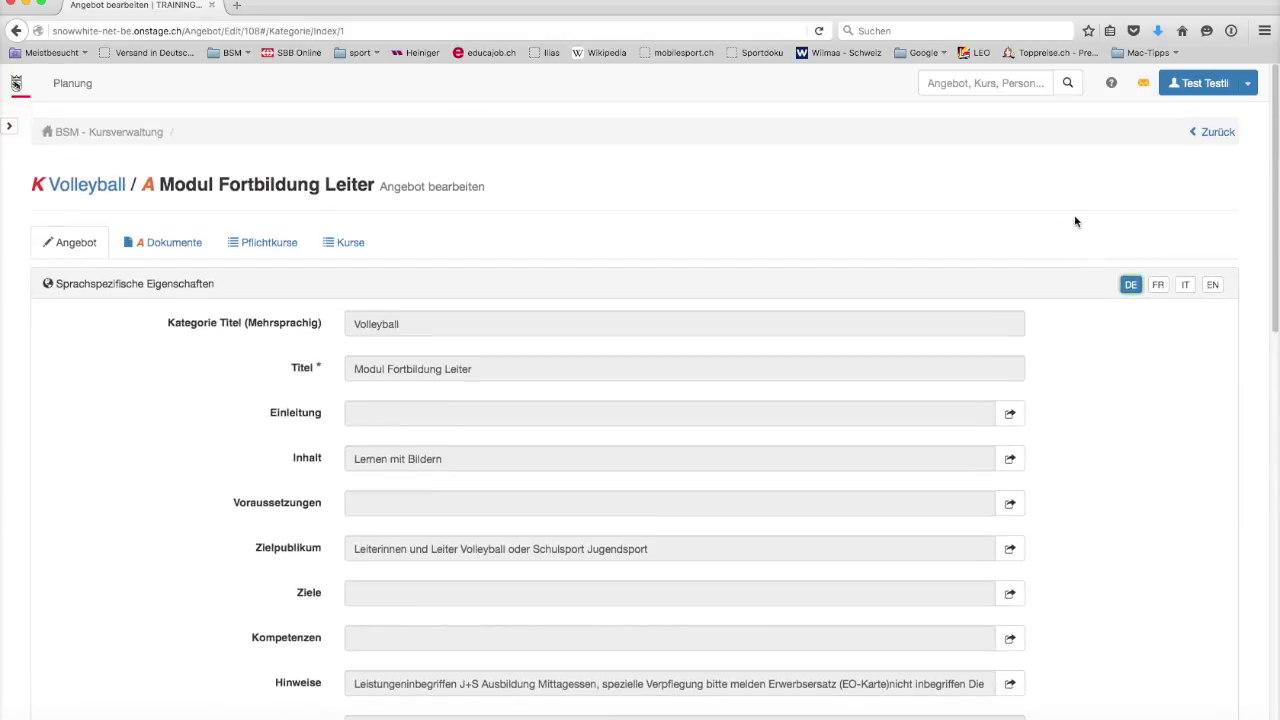
- View the offer's documents, open the form for adding a new document, and return to the overview without saving
left_click(153, 249)
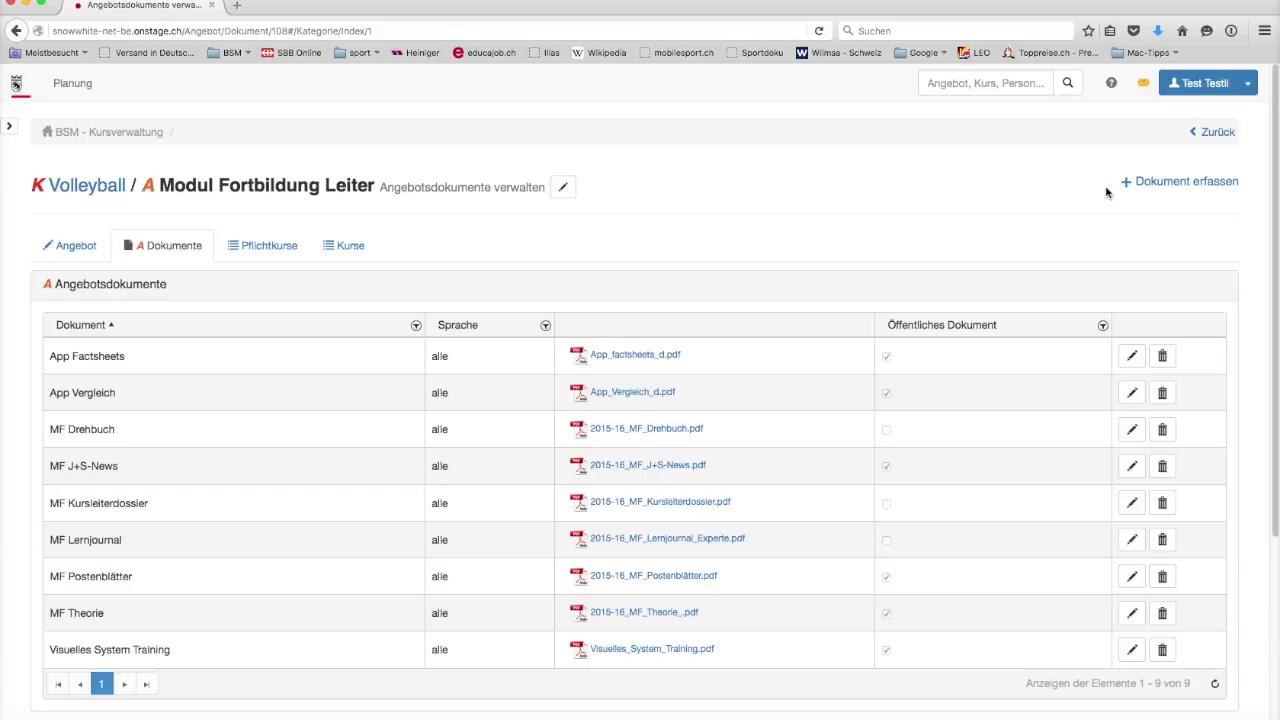
left_click(1163, 186)
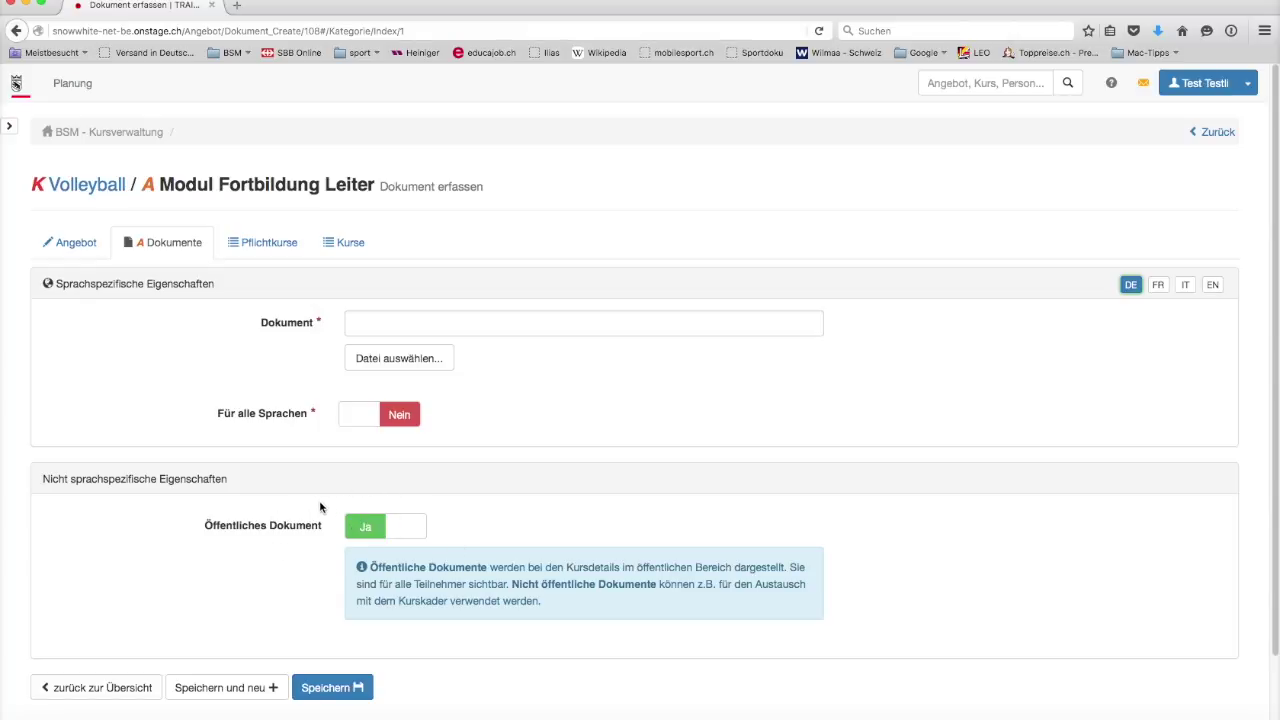
left_click(100, 688)
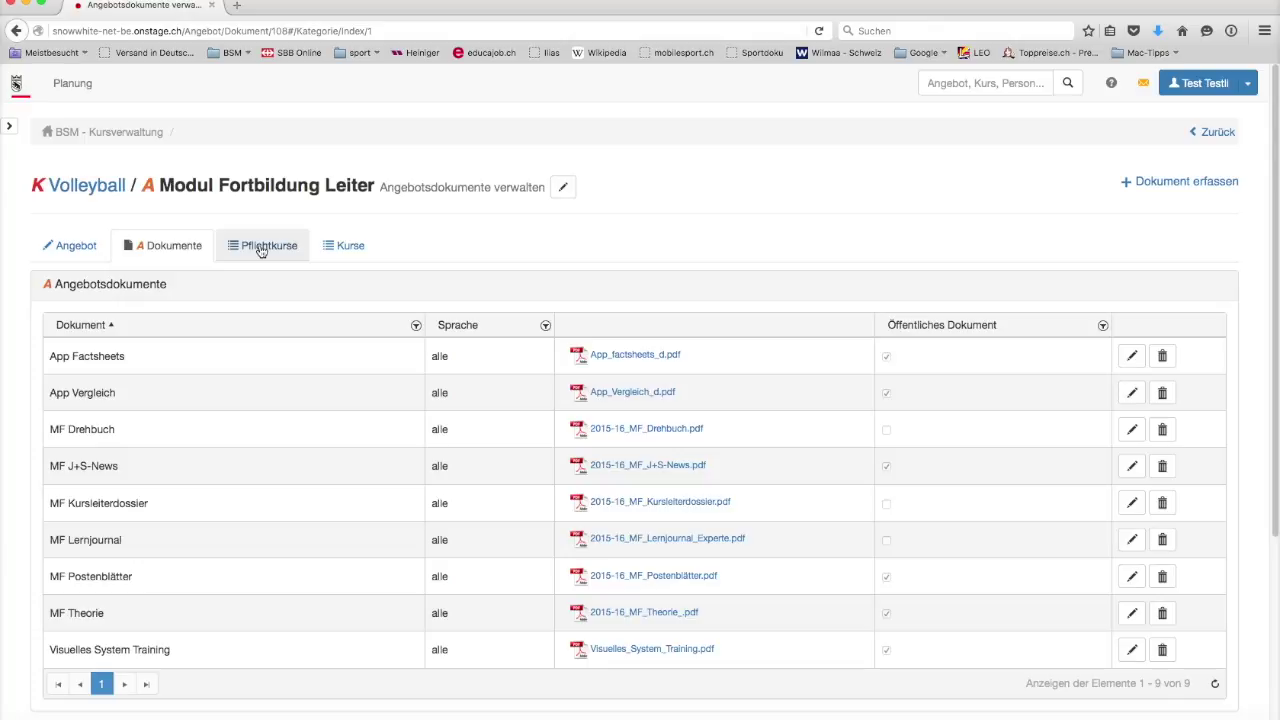
- Display the offer's course list and open course BE 403-20-16 for editing
left_click(341, 247)
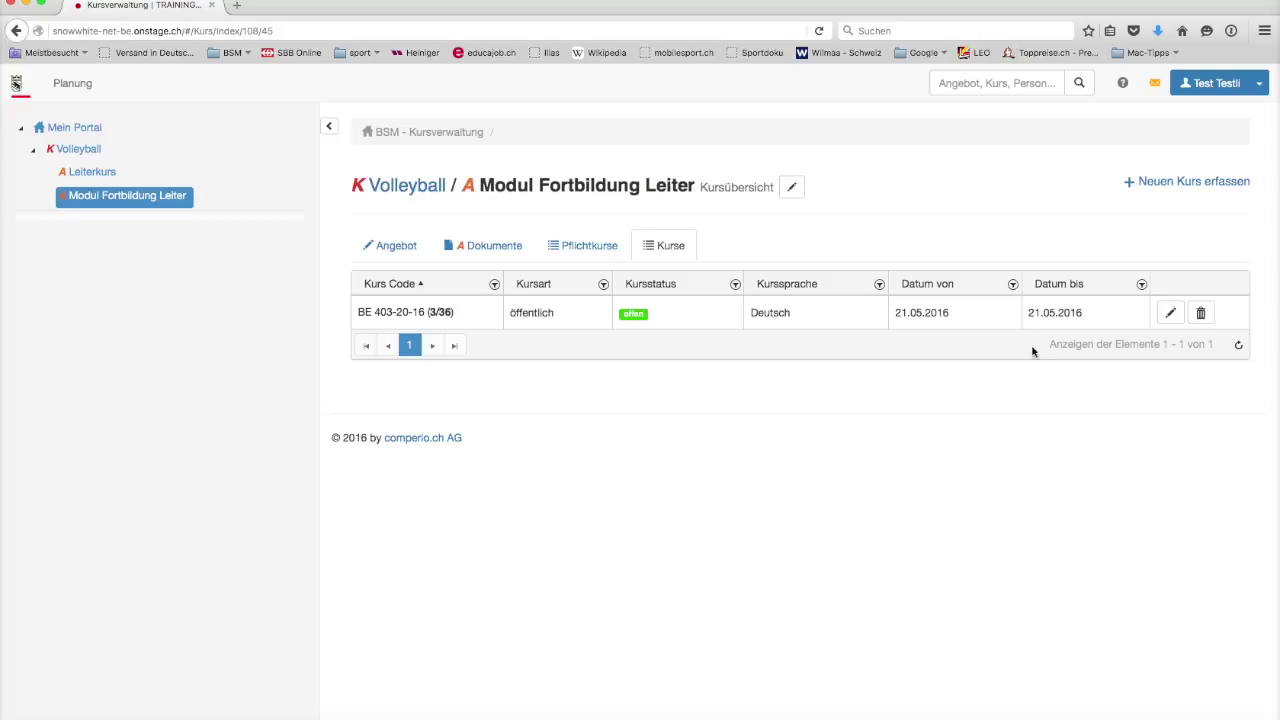
left_click(1166, 316)
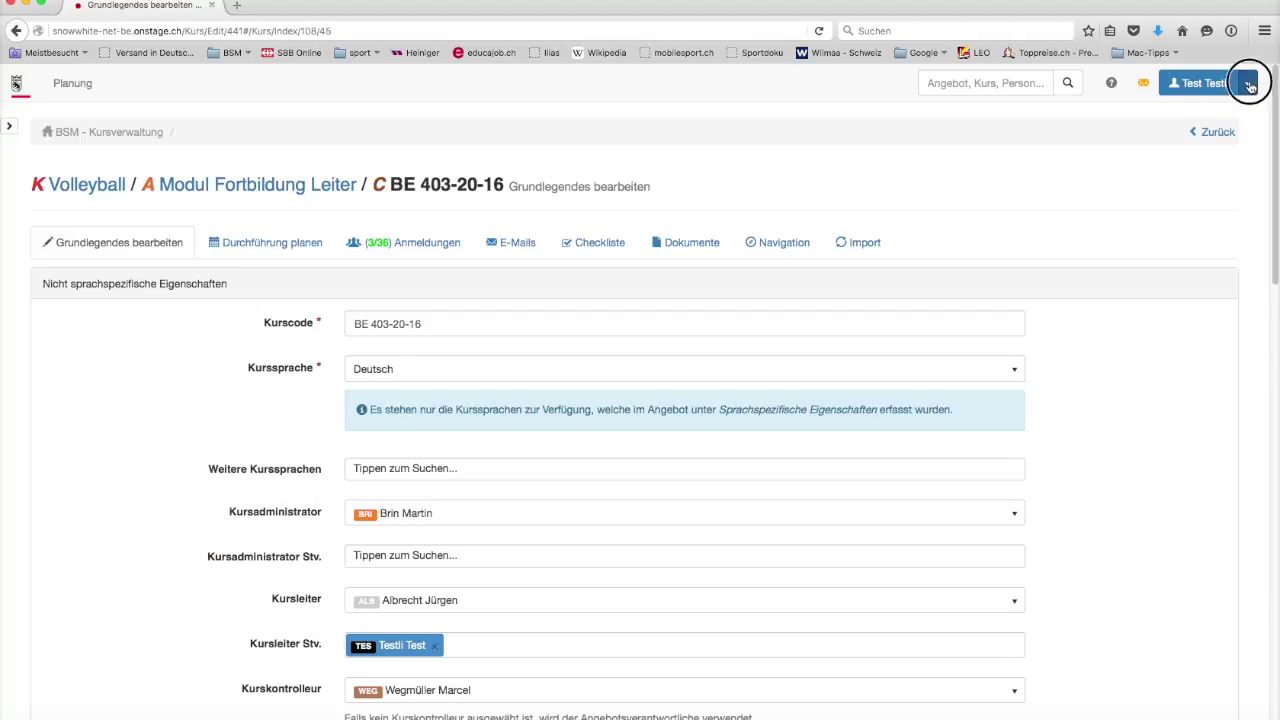
- View the account options, open the signed-in account's Personendaten, and look through the personal, extended and communication details
left_click(1249, 86)
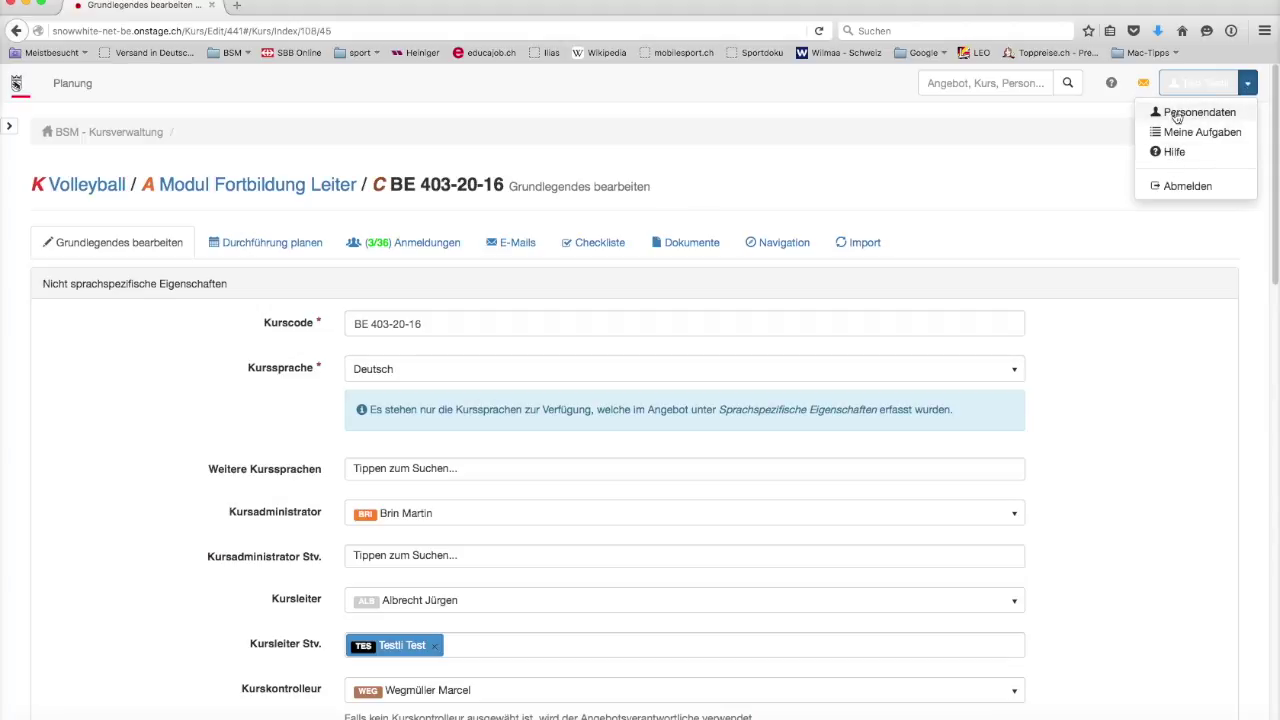
left_click(1074, 162)
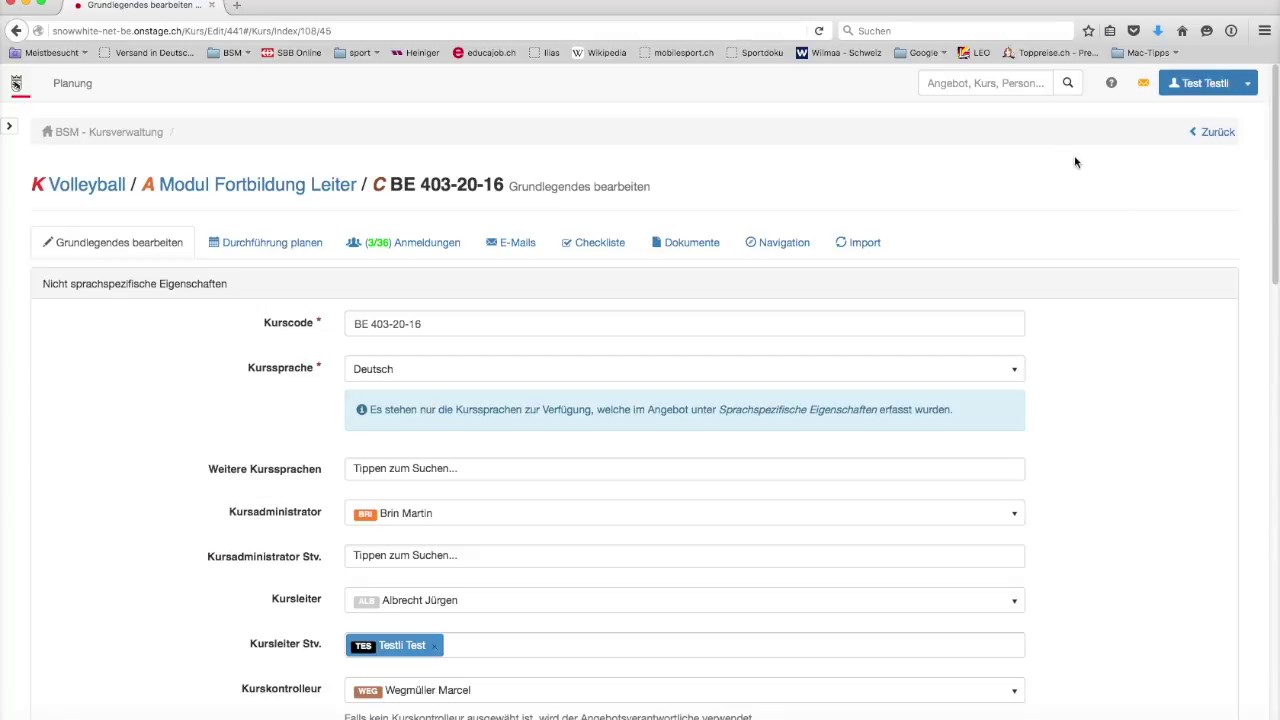
left_click(1185, 84)
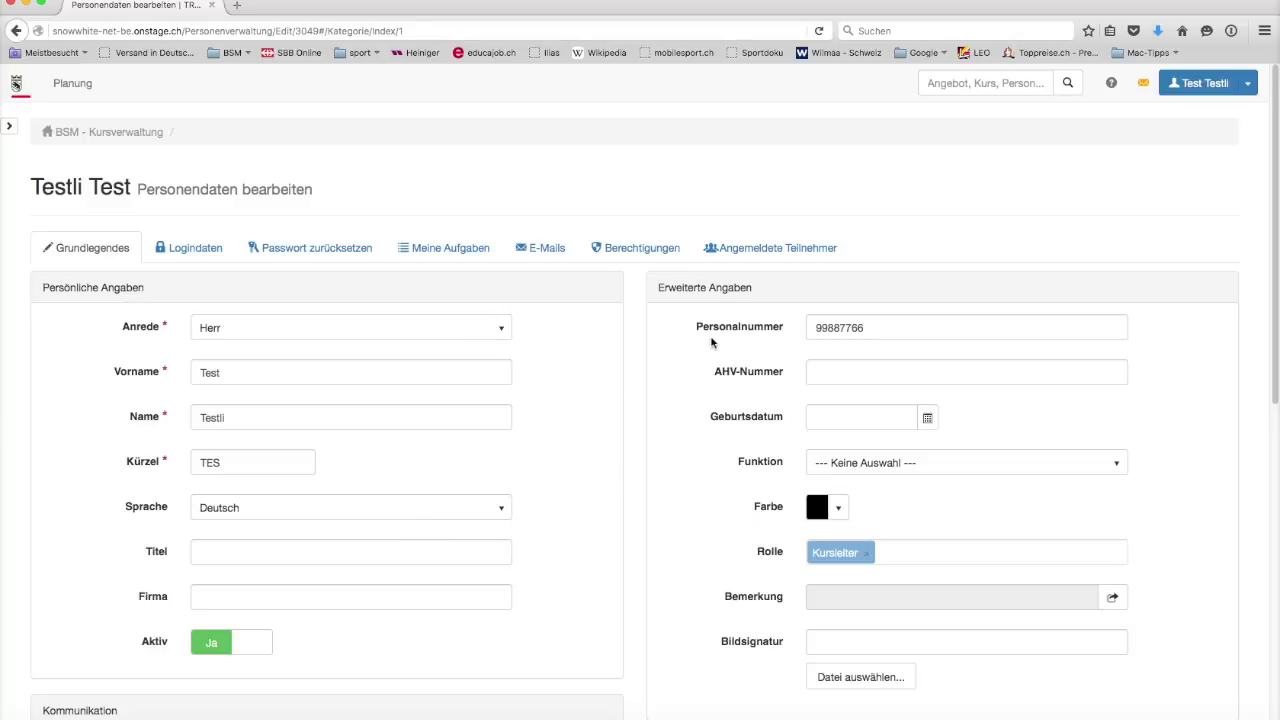
scroll(580, 612, "down", 5)
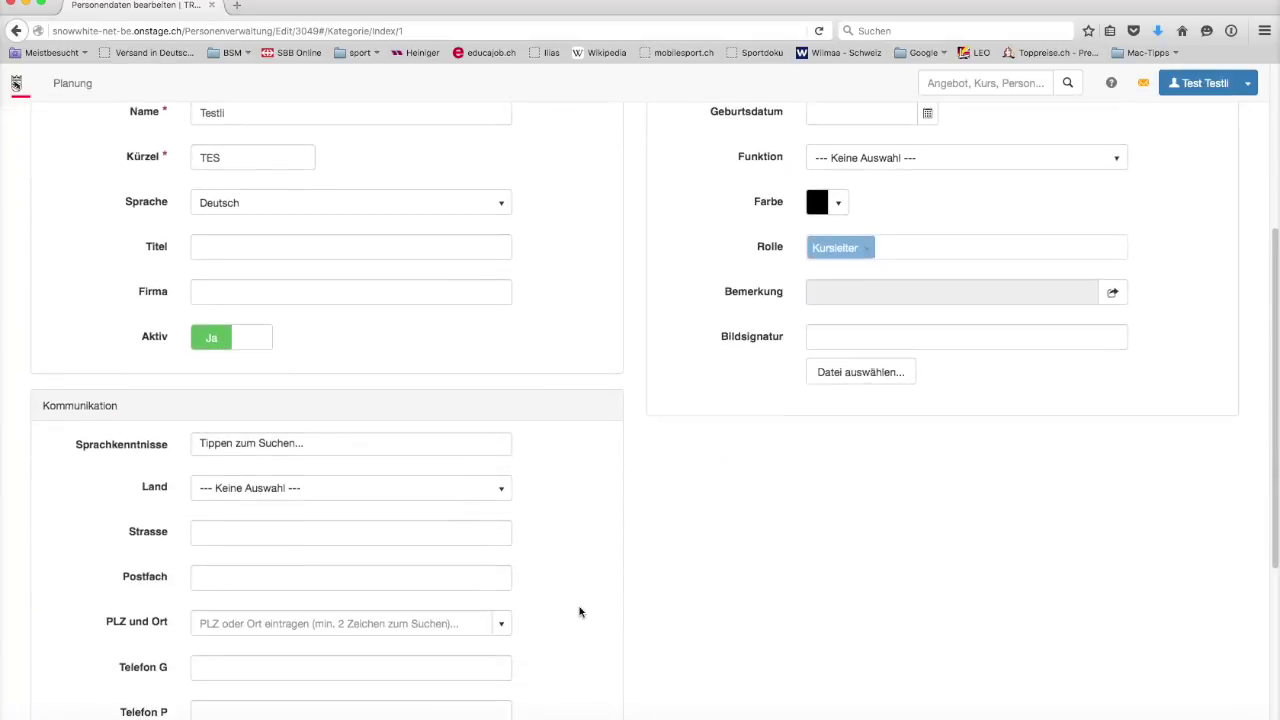
scroll(580, 612, "down", 3)
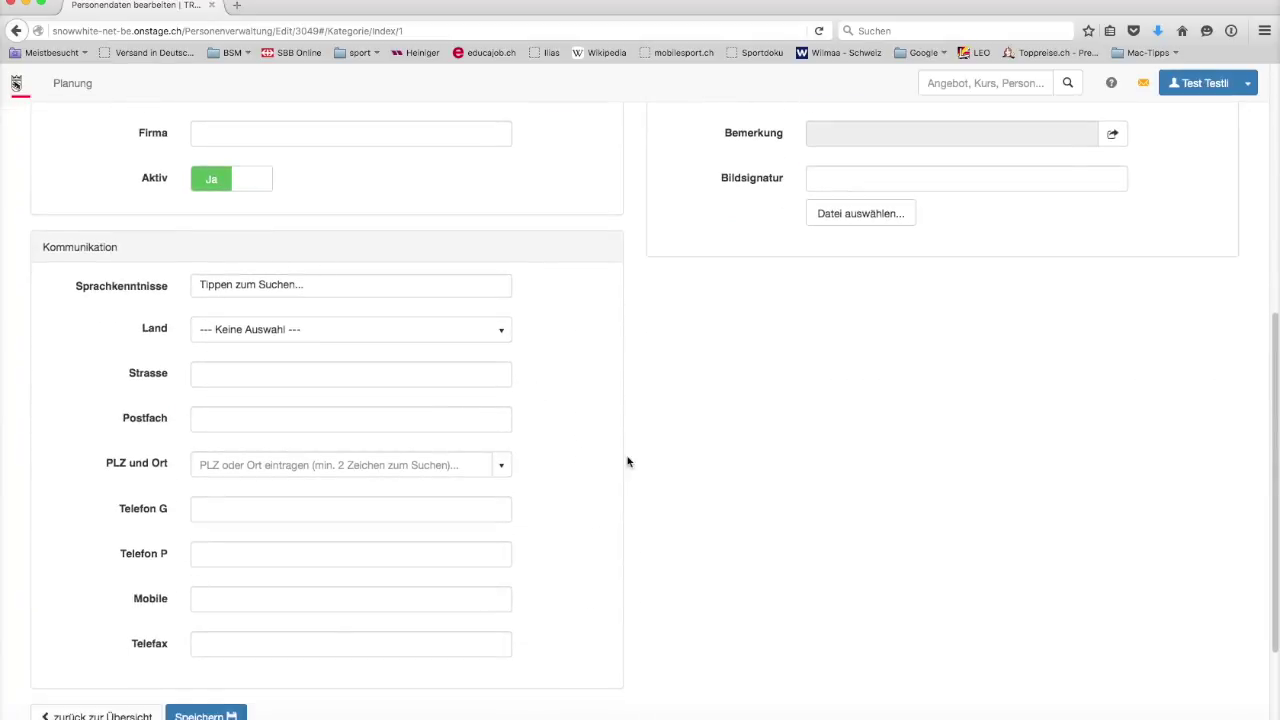
scroll(625, 415, "up", 7)
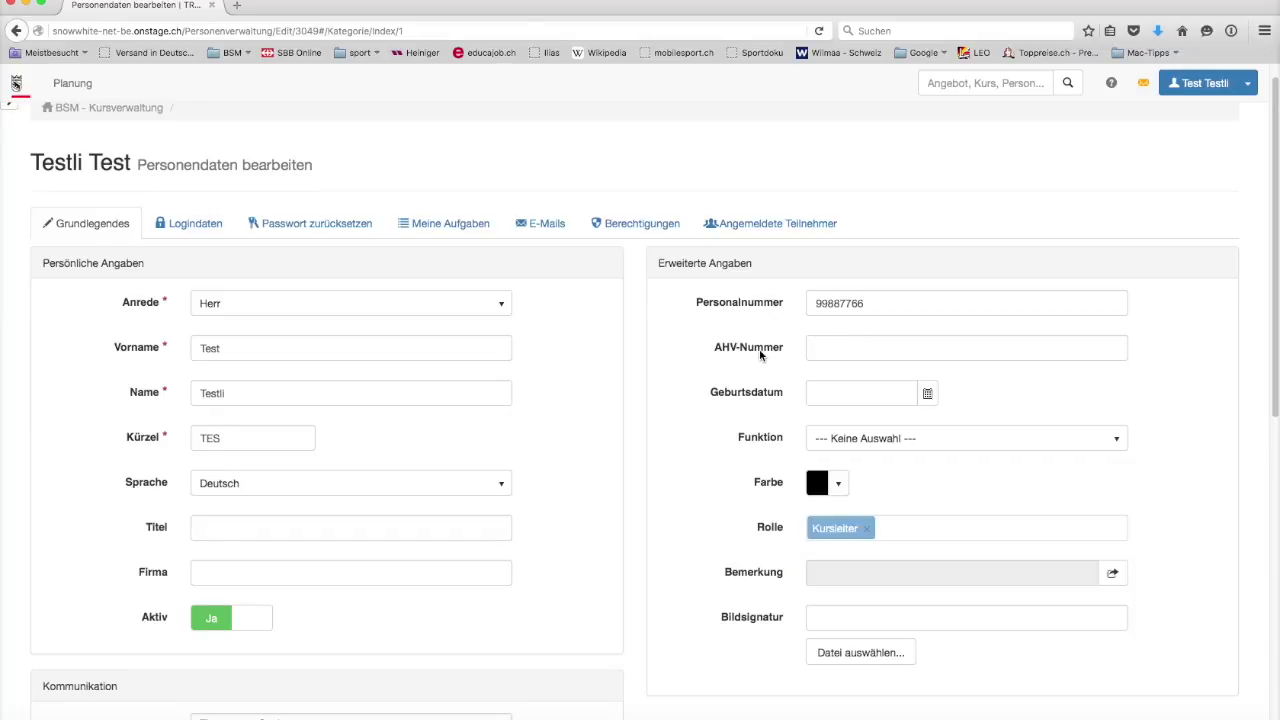
scroll(760, 354, "up", 1)
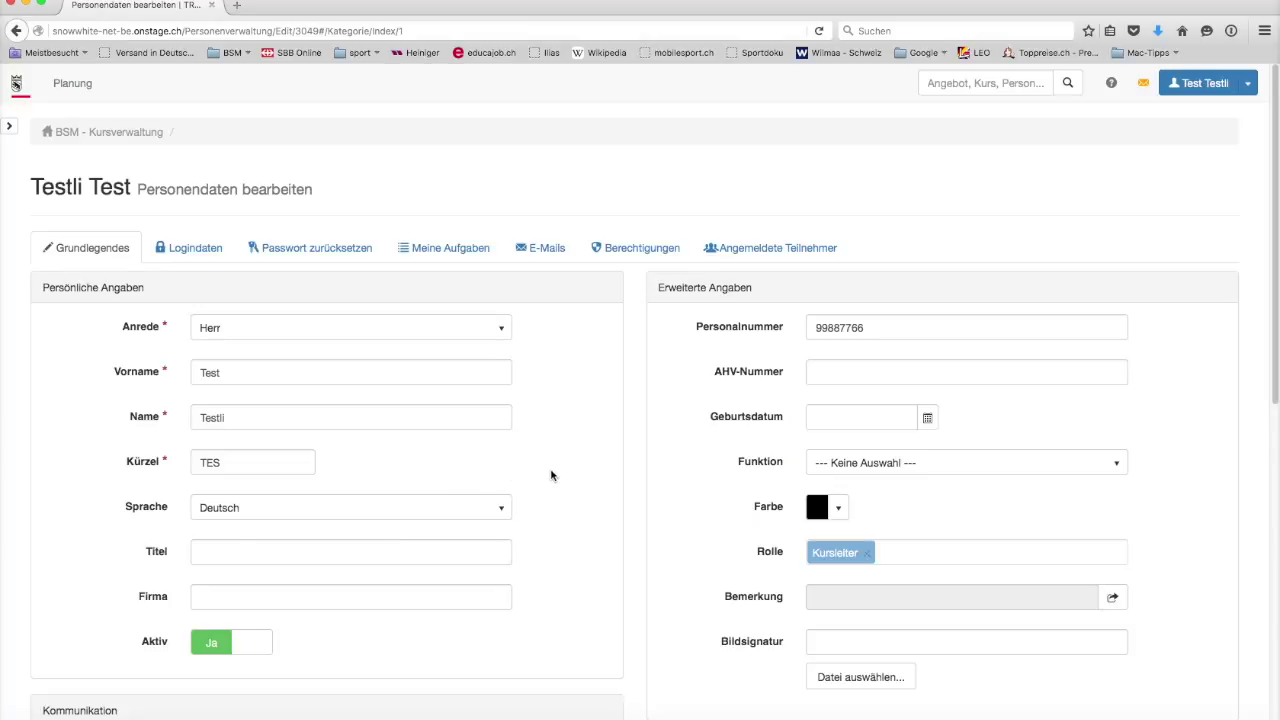
- View the account's Logindaten and the Passwort zurücksetzen form, highlighting the guideline that a new password must differ from the old one
left_click(183, 253)
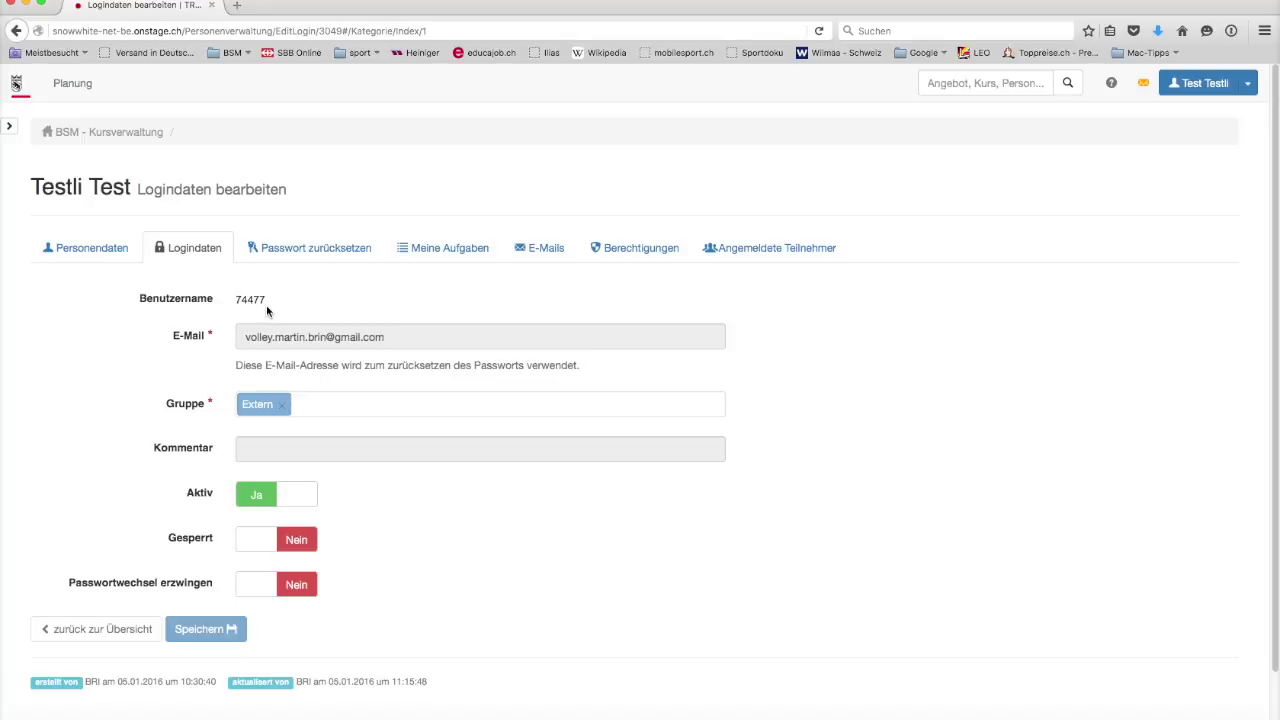
left_click(302, 252)
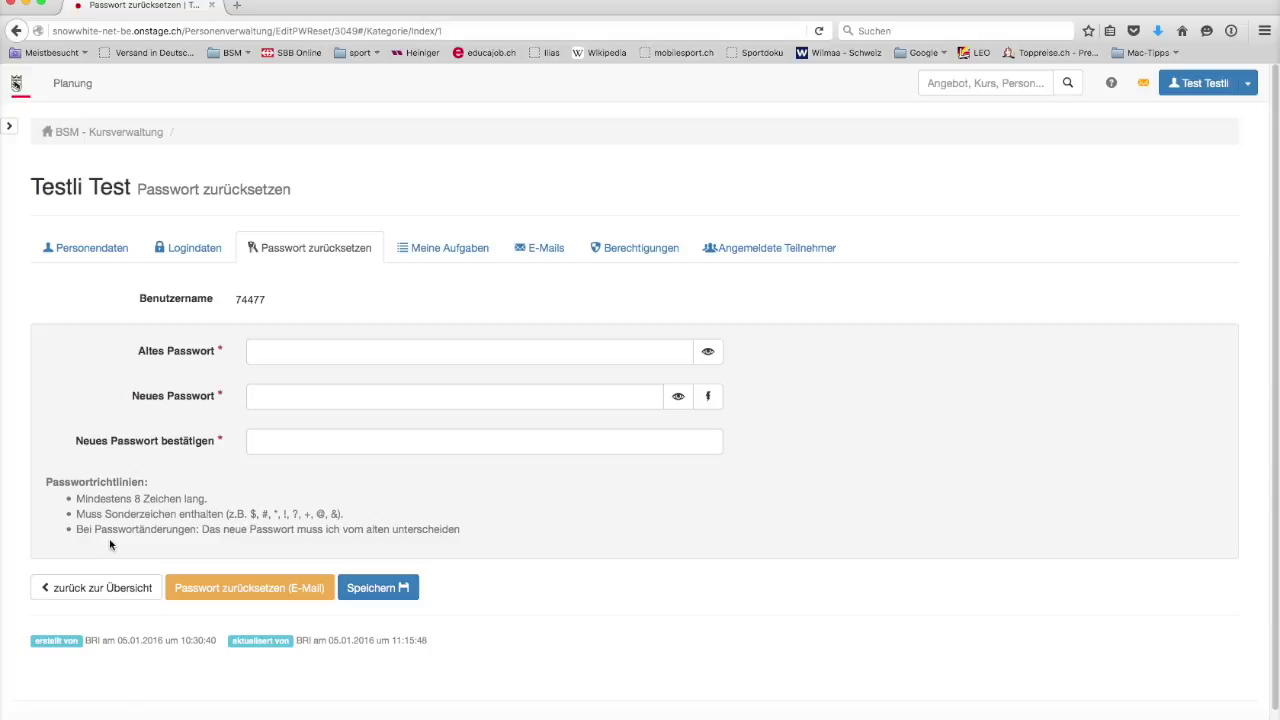
left_click_drag(77, 530, 461, 533)
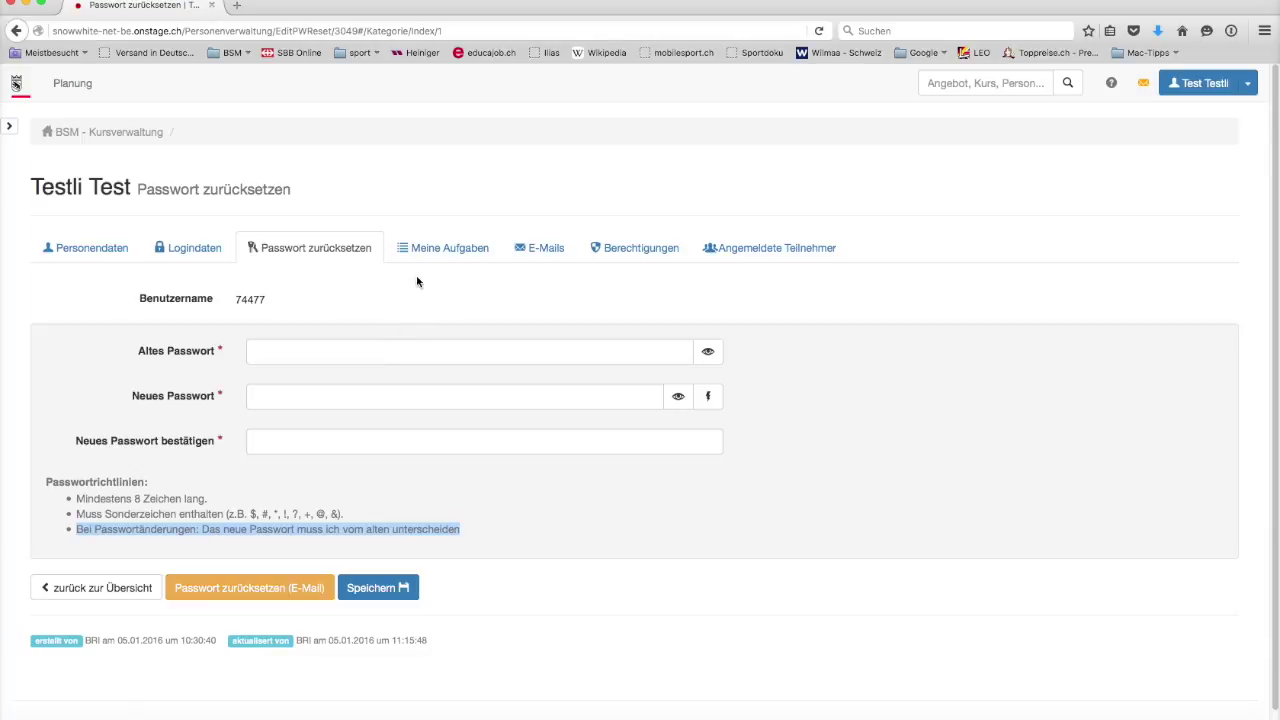
- Open Meine Aufgaben and mark the task Kursprogramm schicken for course BE 328-39-16 as Erledigt
left_click(437, 251)
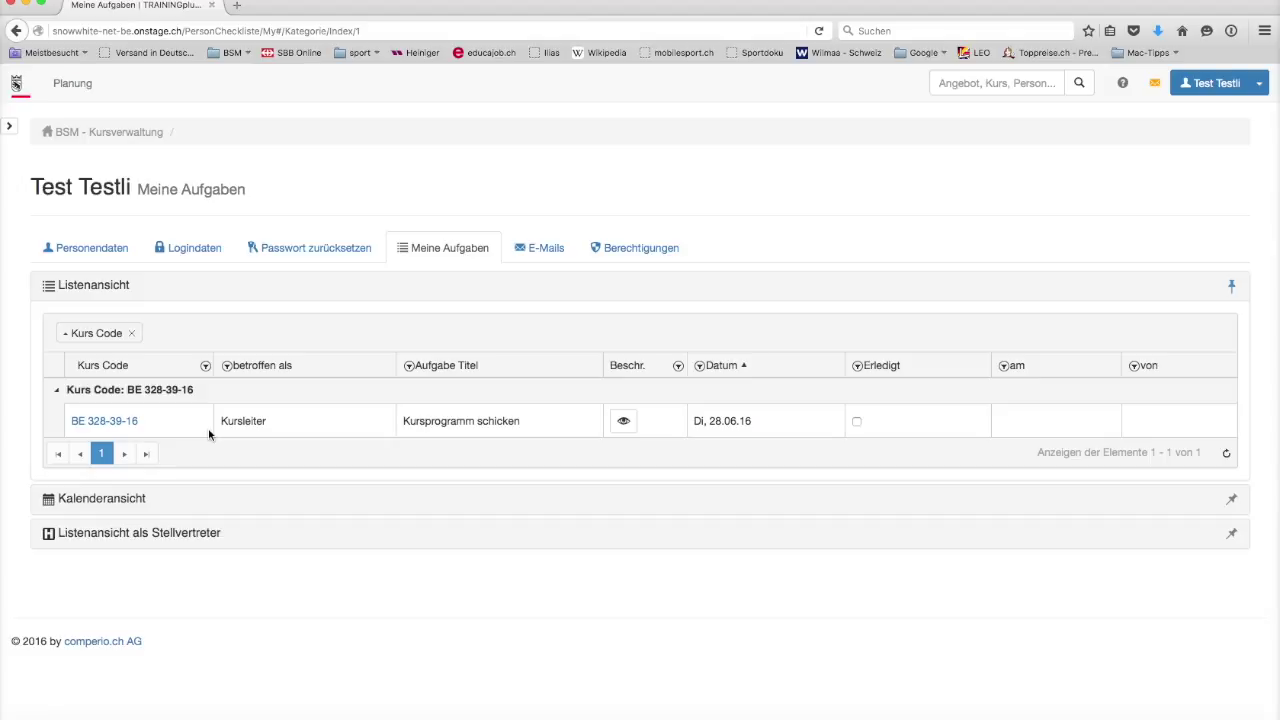
left_click(856, 424)
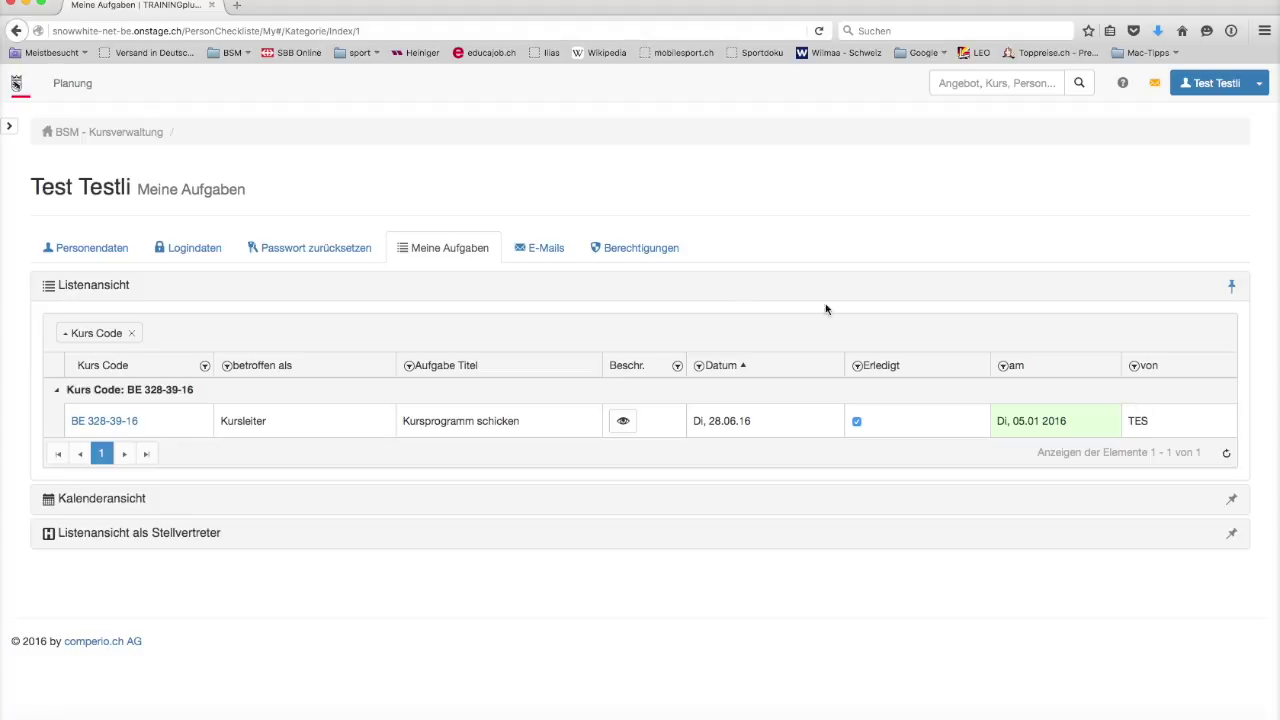
- View the account's received e-mails and log out of the course administration
left_click(537, 253)
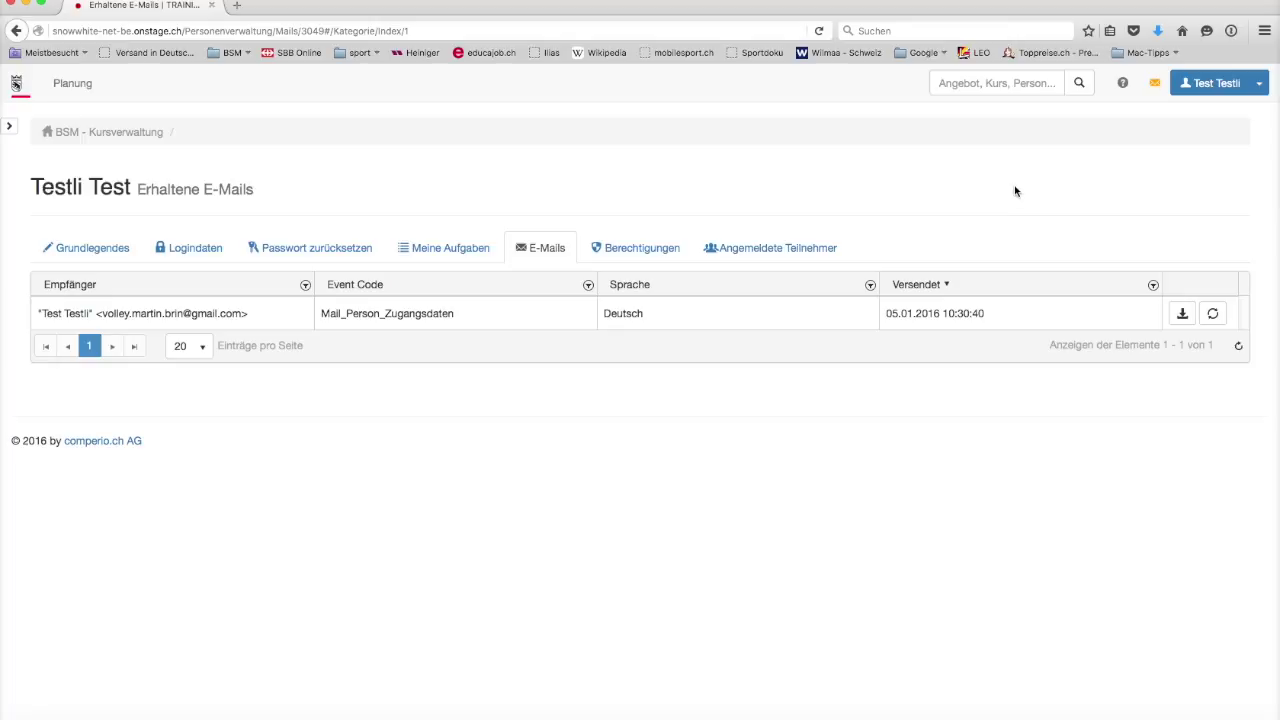
left_click(1259, 86)
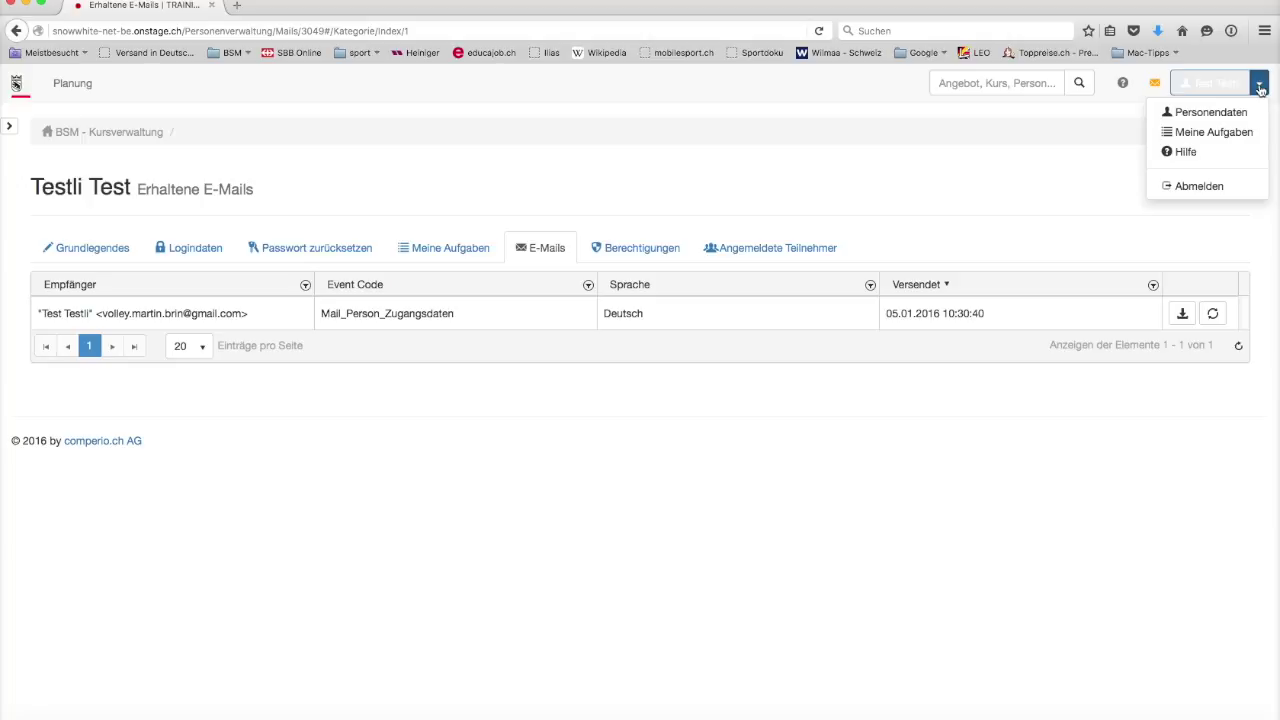
left_click(1193, 189)
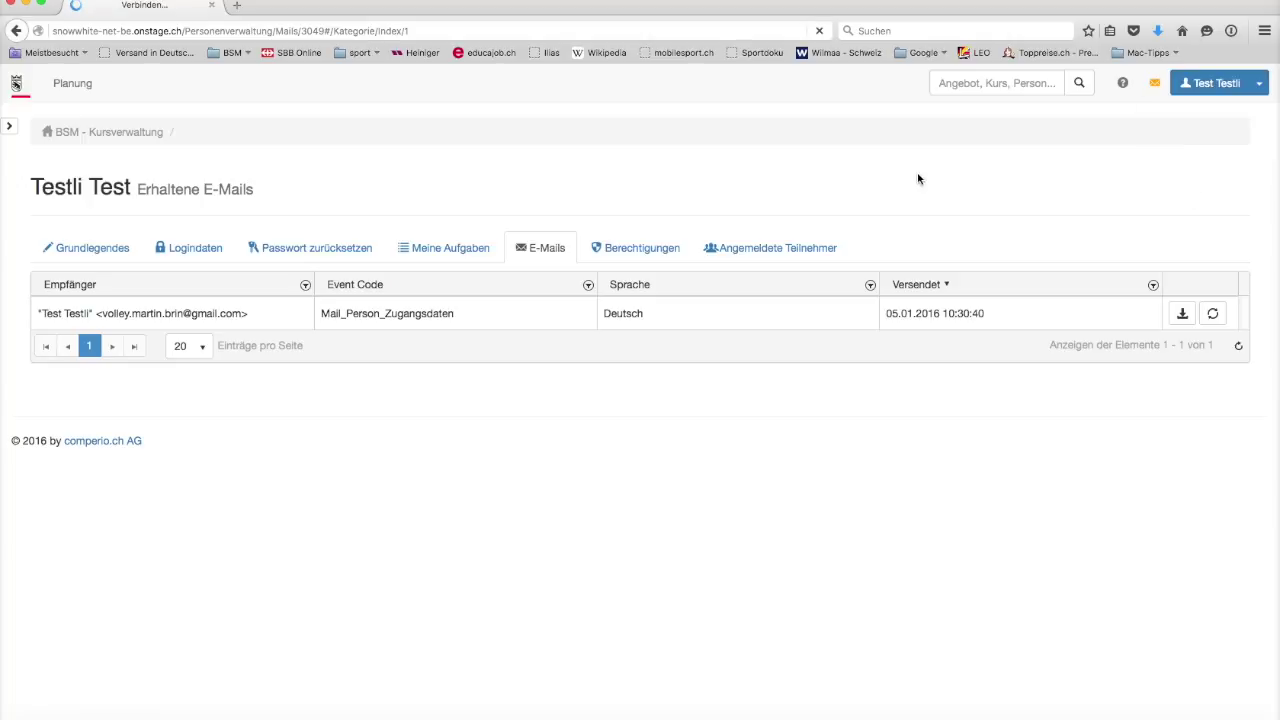